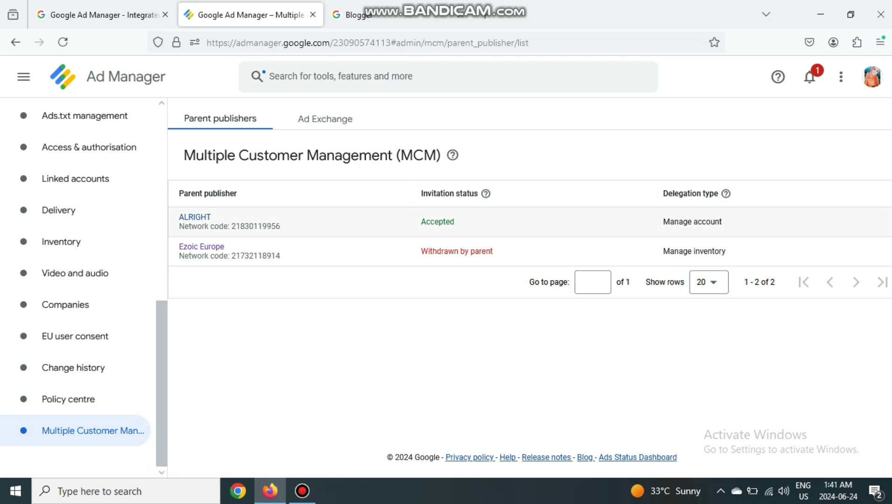
Open the ALRIGHT parent publisher entry and examine its agreement details, including the approved auto-payment split
drag(180, 217, 280, 227)
drag(421, 221, 455, 222)
click(195, 217)
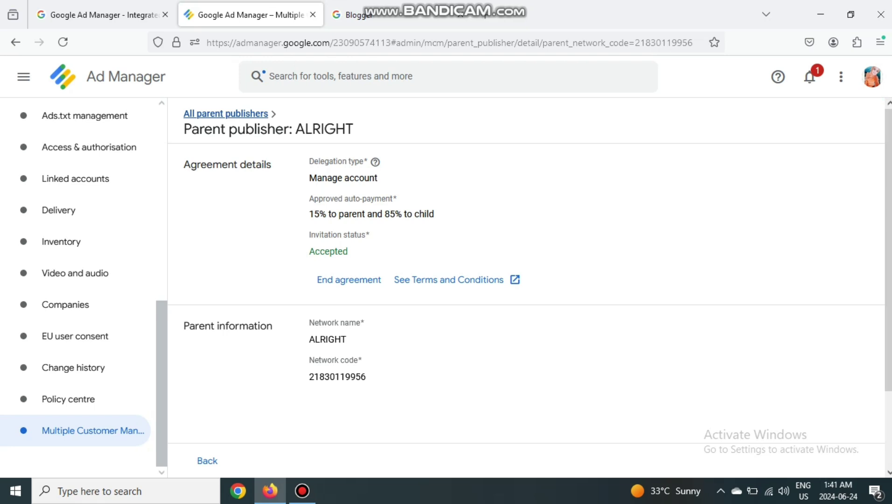
drag(309, 214, 434, 214)
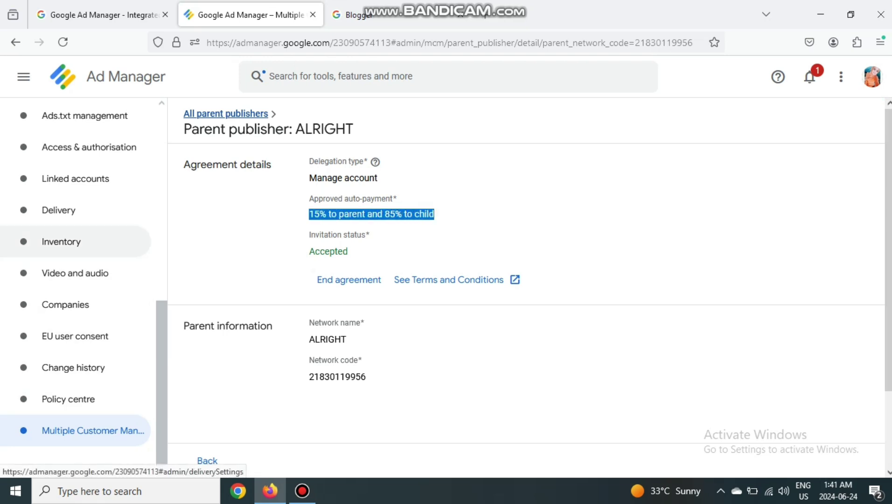
scroll(75, 187, up, 3)
scroll(75, 280, down, 2)
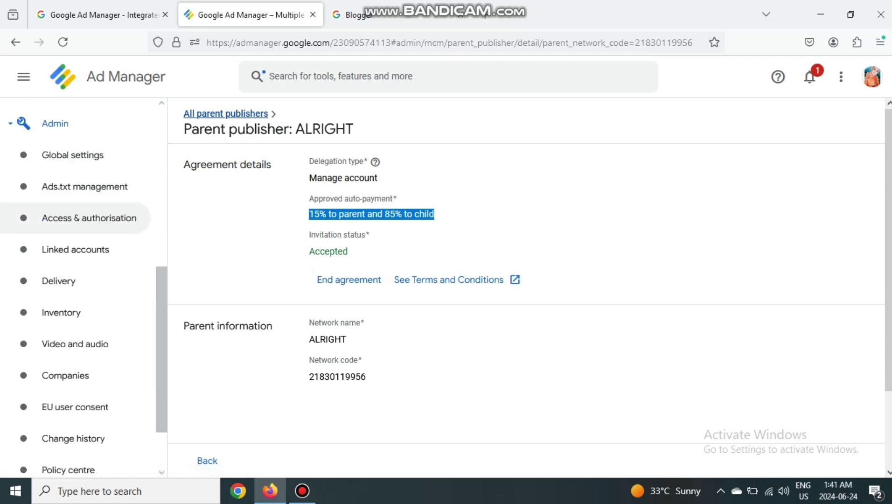
scroll(75, 420, down, 2)
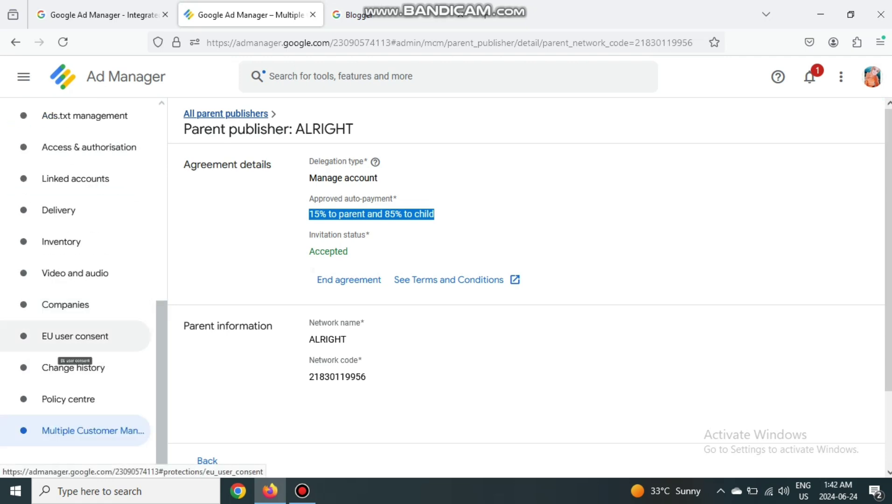
scroll(75, 312, up, 2)
click(74, 249)
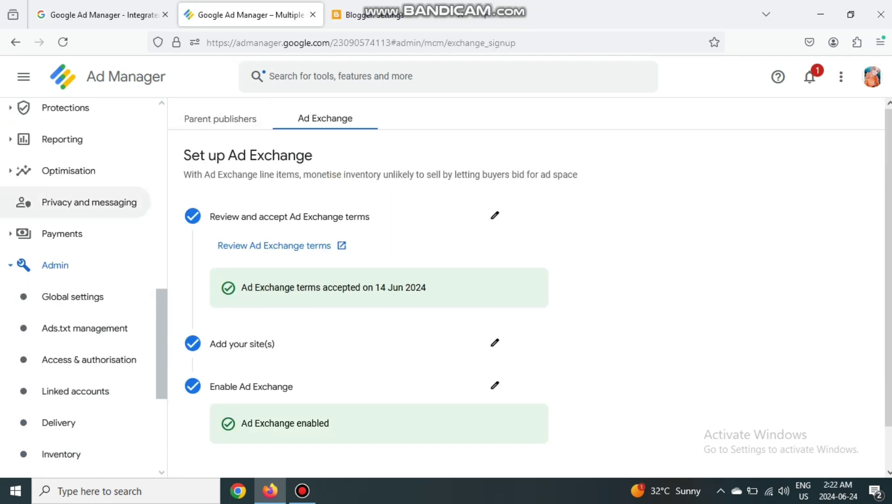
Start creating a web ads.txt file in Ads.txt management and copy its generated text line
scroll(75, 280, up, 3)
scroll(75, 280, down, 4)
click(84, 257)
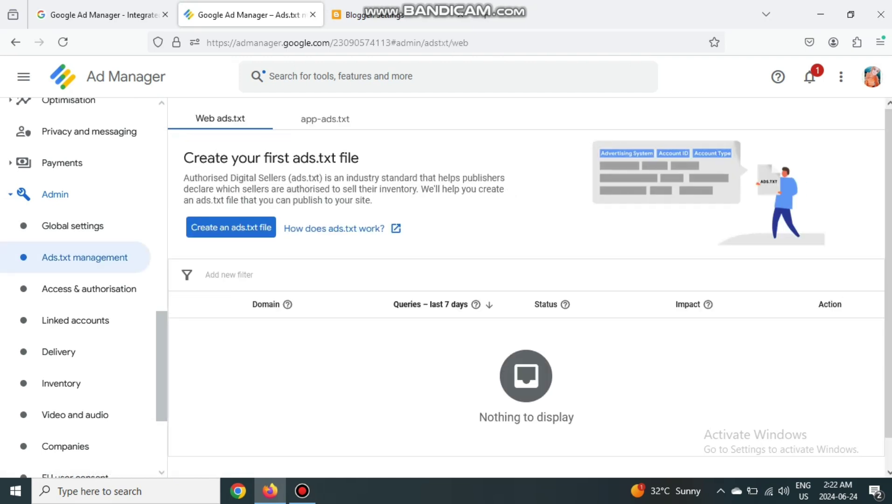
click(231, 227)
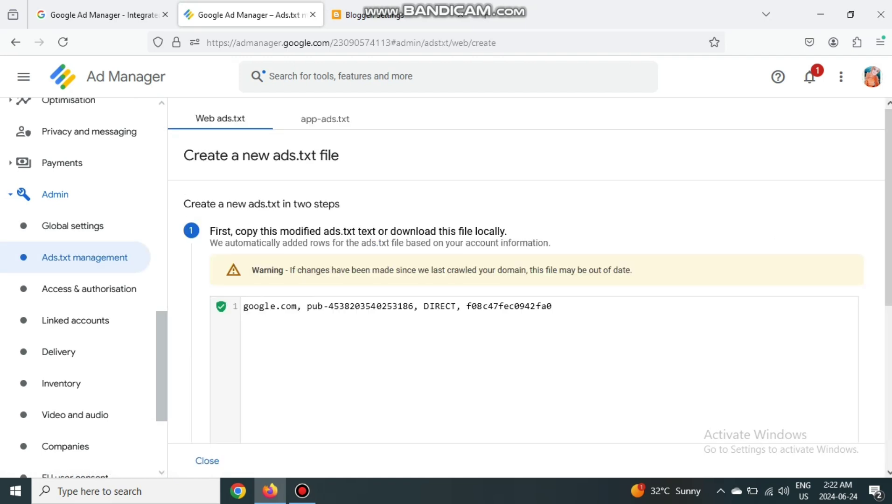
drag(552, 306, 245, 307)
right_click(248, 305)
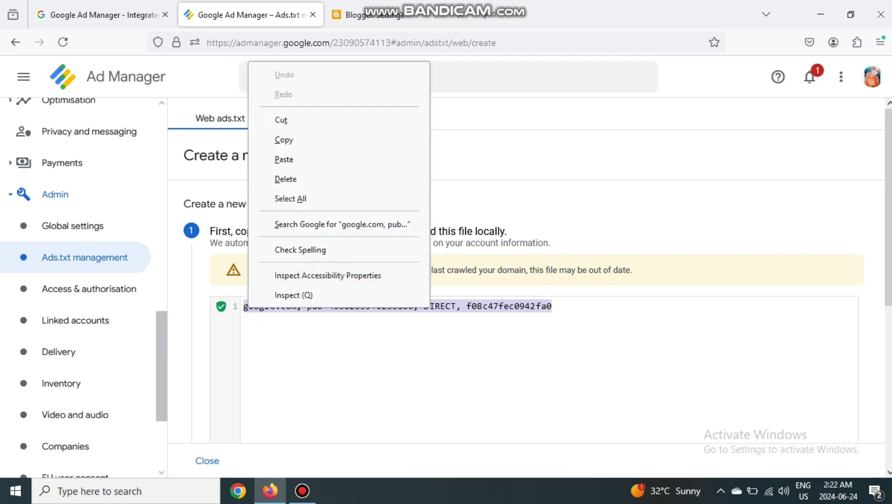
click(284, 139)
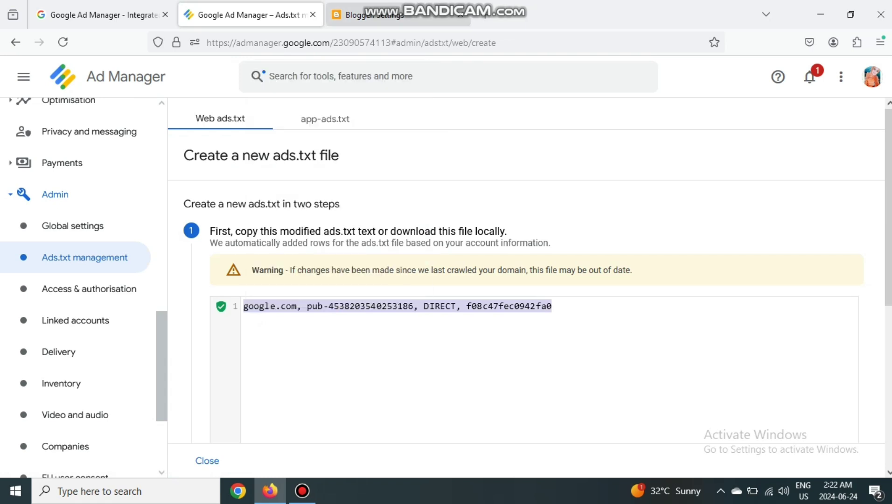
Switch to the Blogger settings, enable custom ads.txt under Monetisation, and save the copied ads.txt line there
click(398, 15)
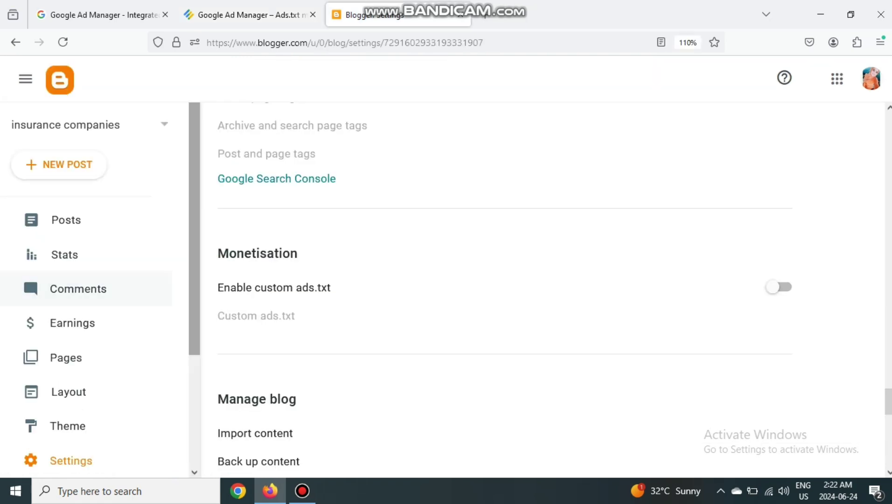
click(775, 287)
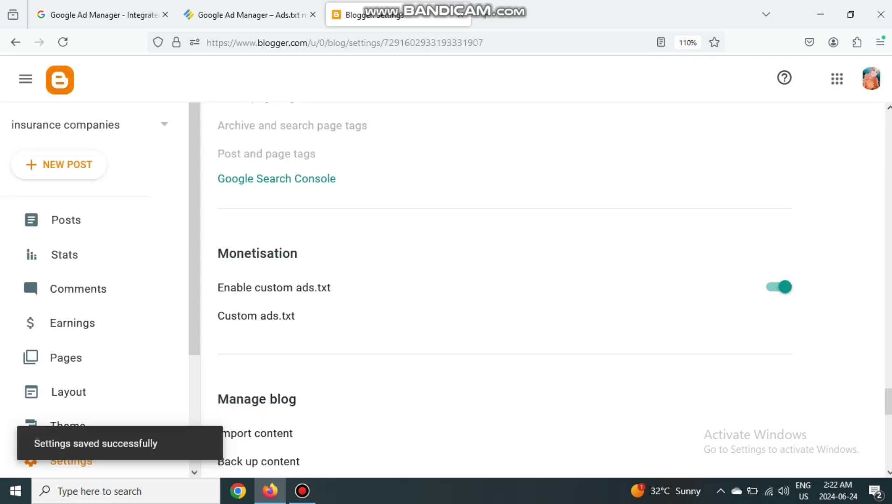
click(256, 316)
click(363, 262)
right_click(363, 263)
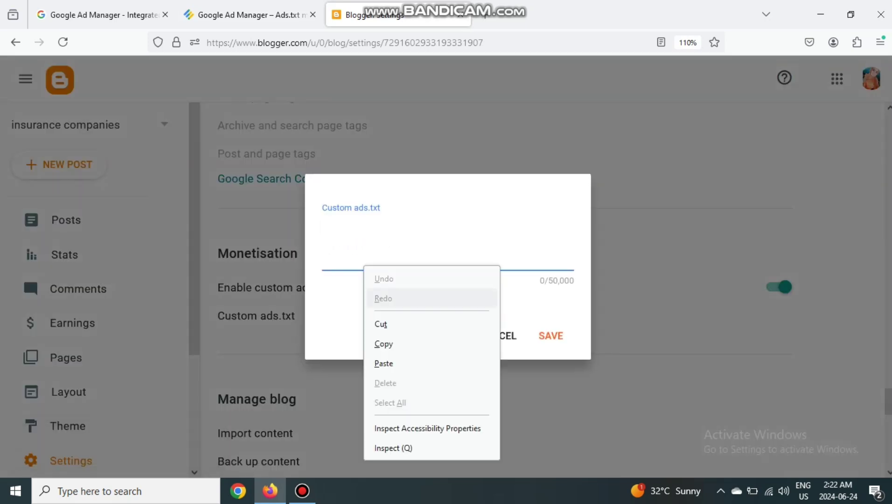
click(388, 363)
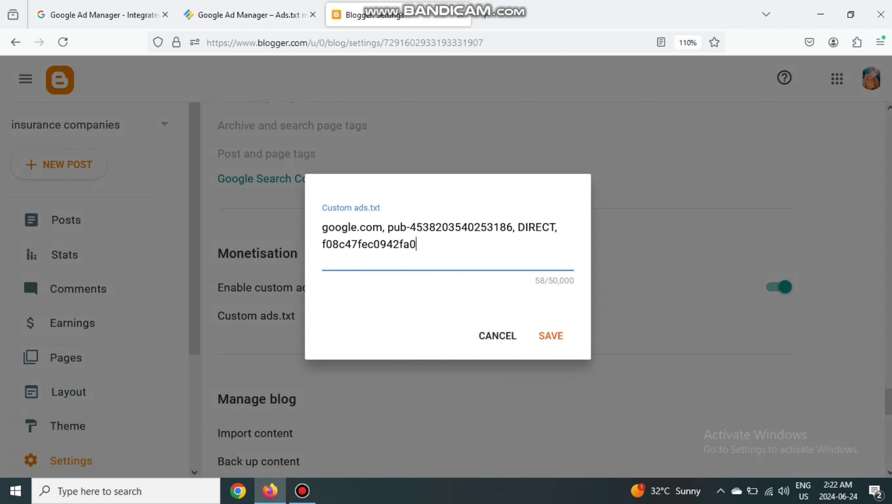
click(551, 336)
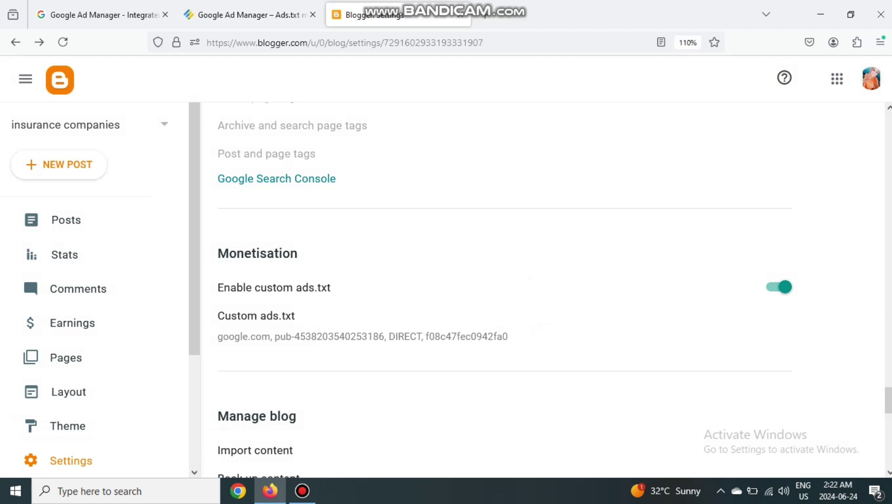
Return to Google Ad Manager and start a new order from the delivery orders
mouse_move(526, 5)
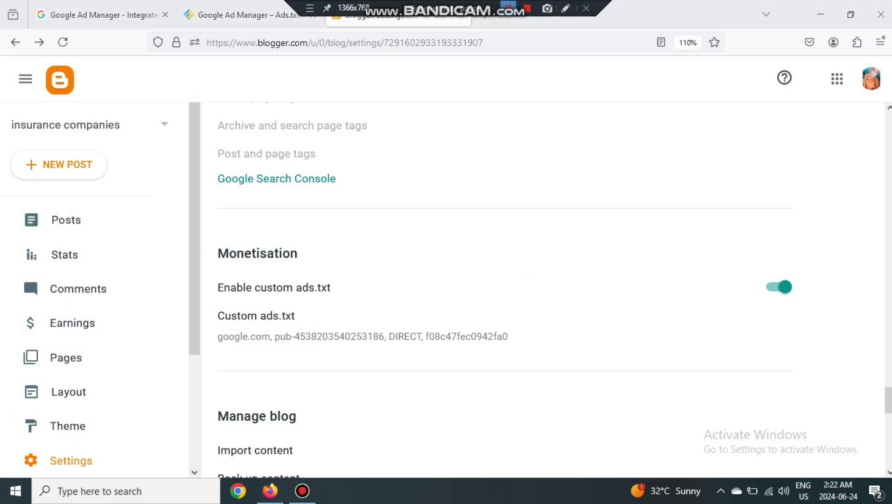
scroll(29, 224, down, 3)
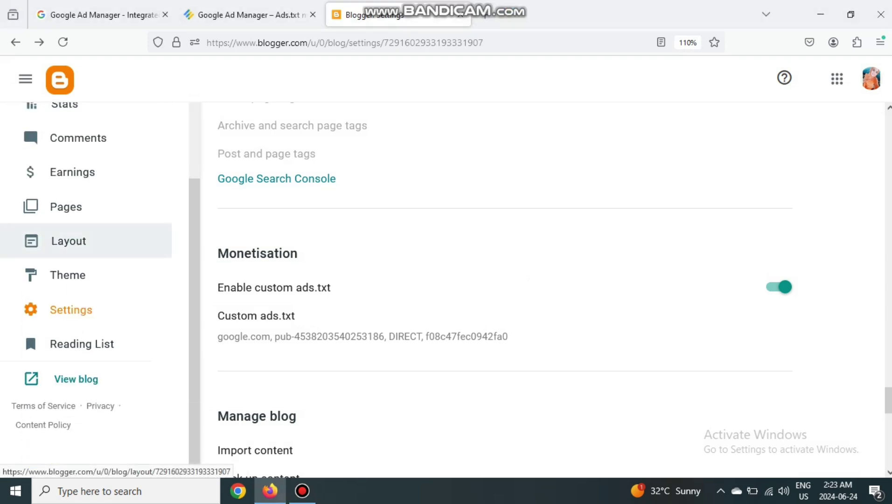
click(248, 14)
scroll(74, 196, up, 6)
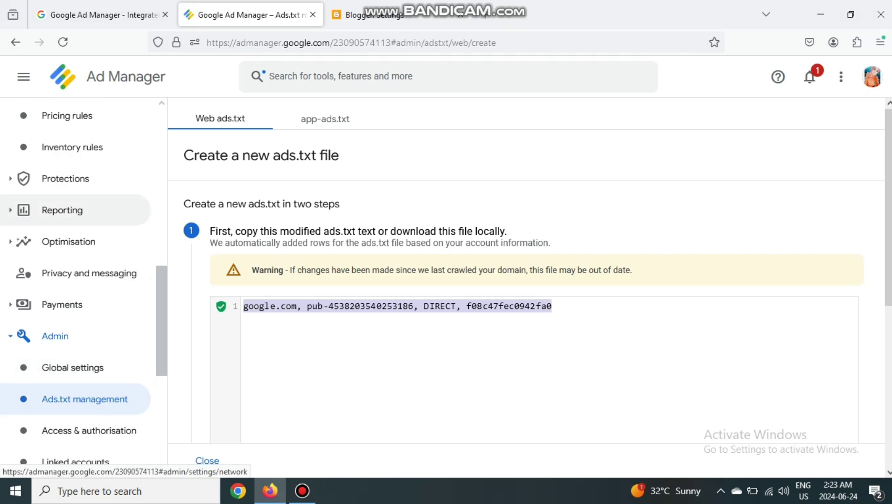
scroll(75, 194, up, 7)
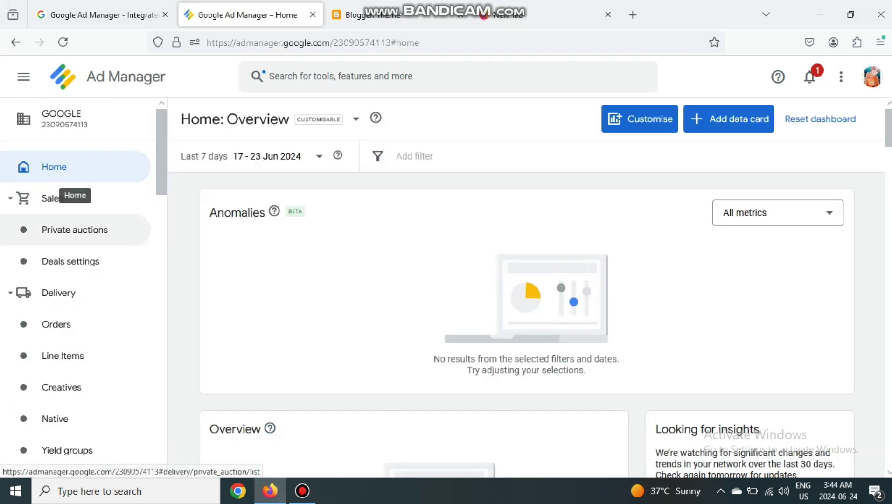
click(56, 324)
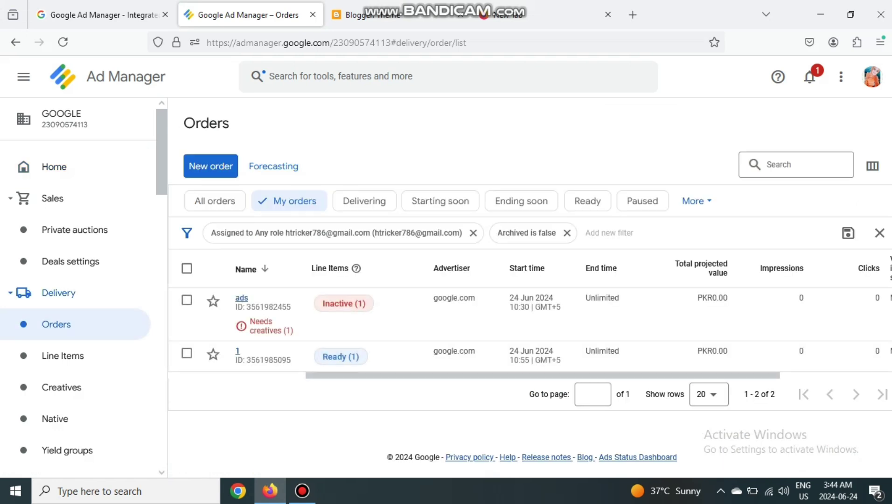
click(210, 166)
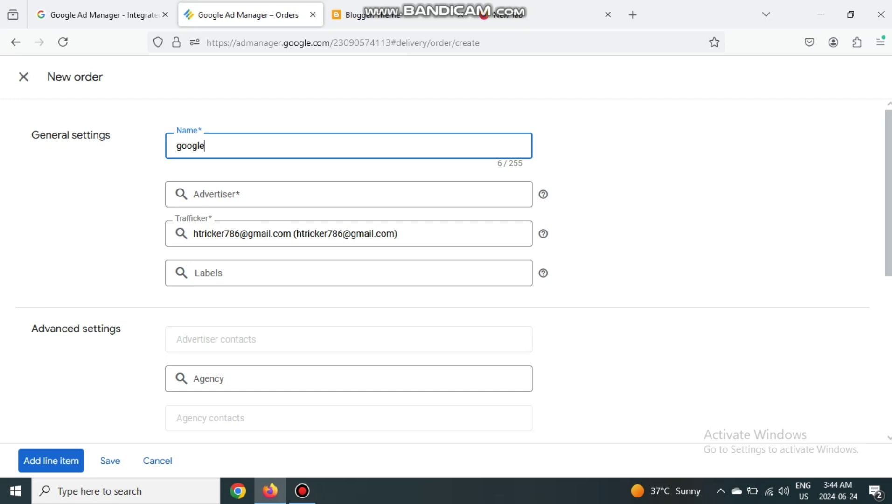
Name the new order adx and set its advertiser to google.com (Advertiser)
click(299, 194)
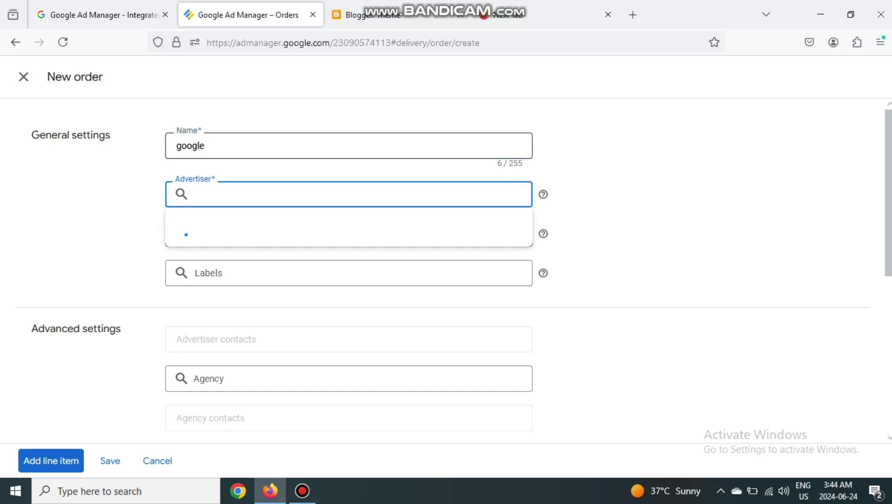
click(299, 146)
key(BackSpace)
text(adx)
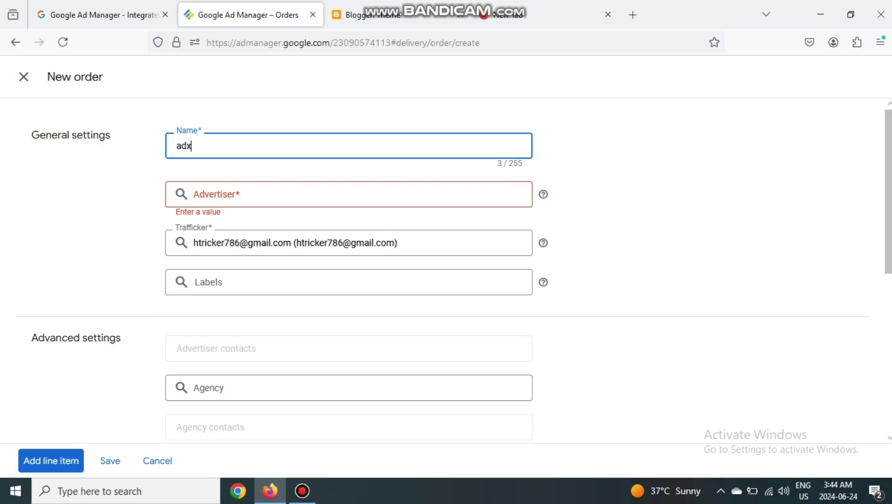
key(Tab)
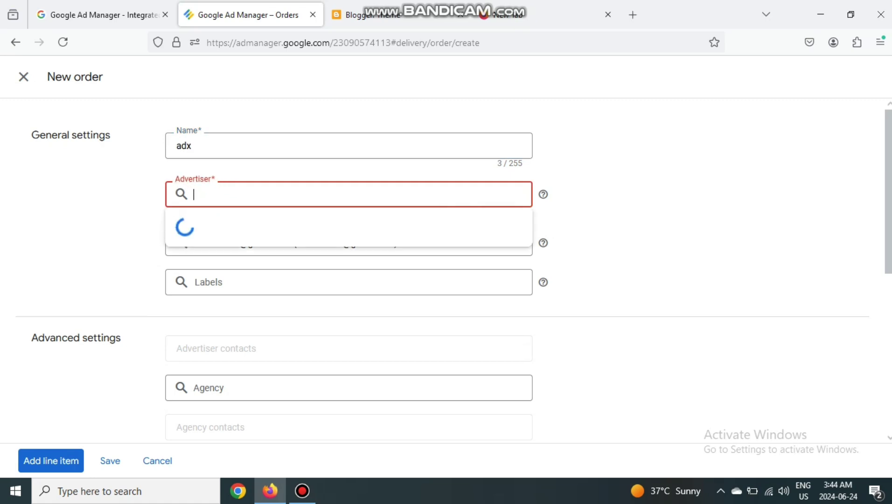
text(google)
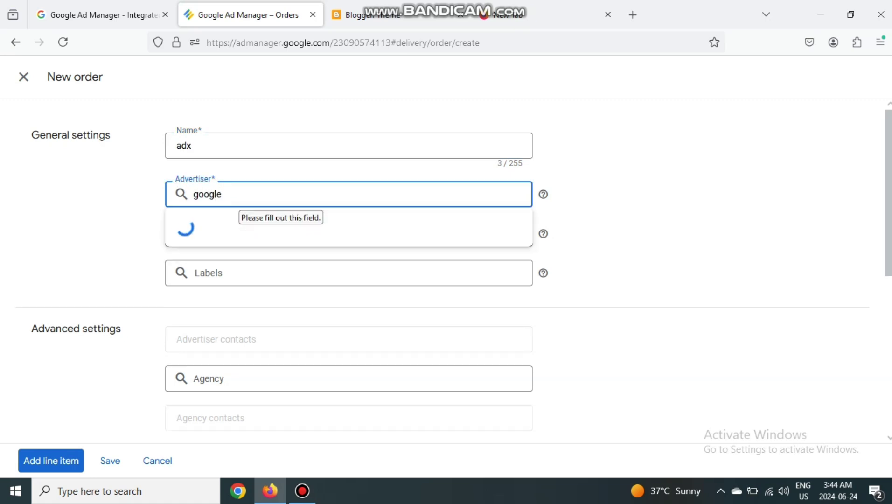
key(Return)
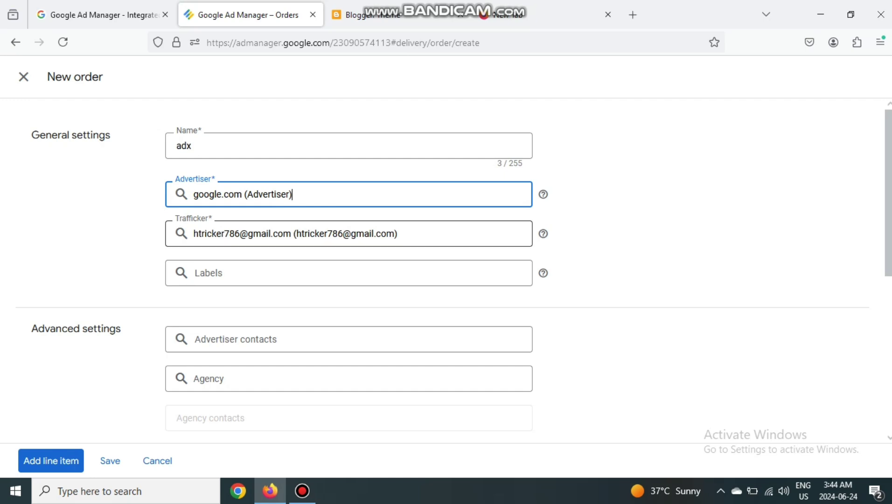
Create the order with a new line item and choose Display as the line item's ad type
scroll(351, 374, down, 3)
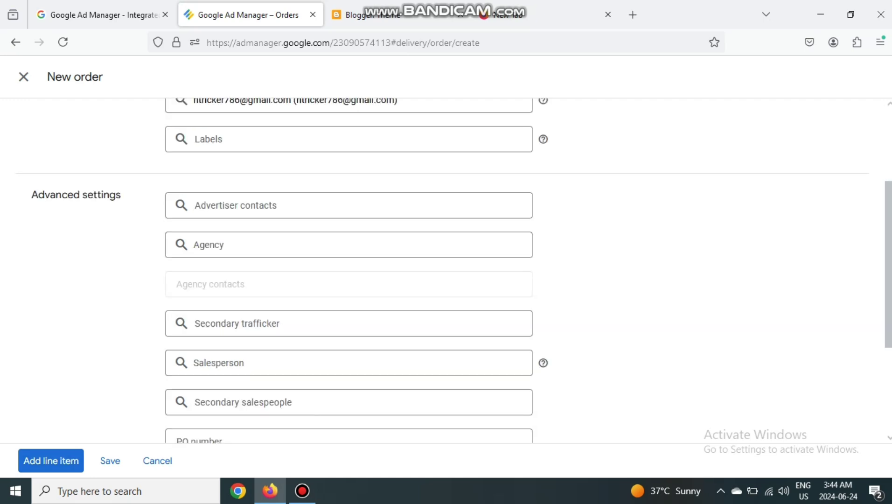
click(51, 461)
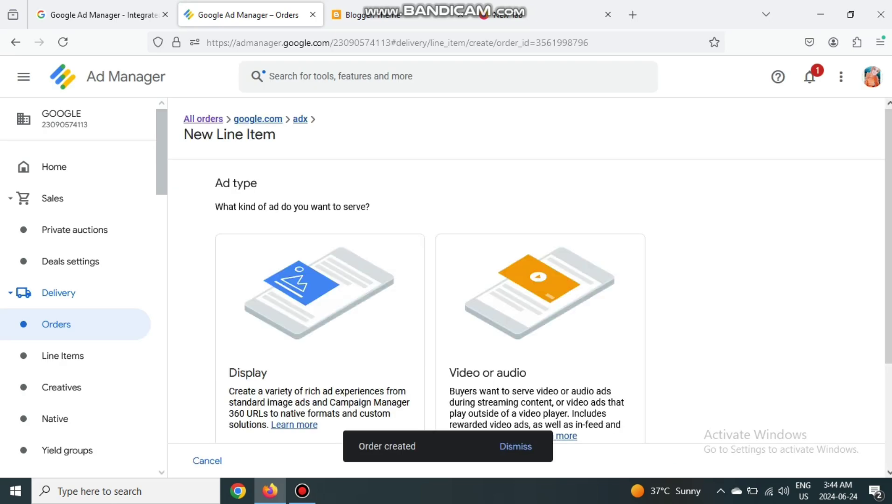
scroll(526, 317, down, 3)
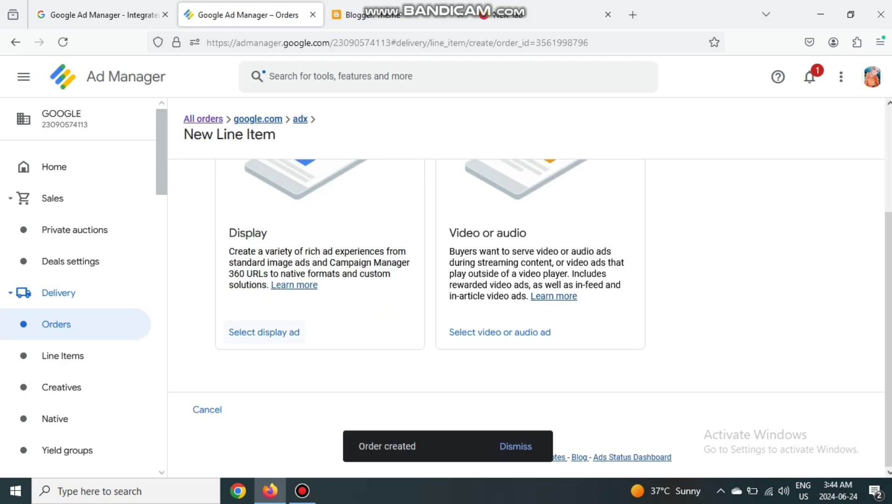
scroll(527, 317, up, 3)
drag(215, 183, 258, 183)
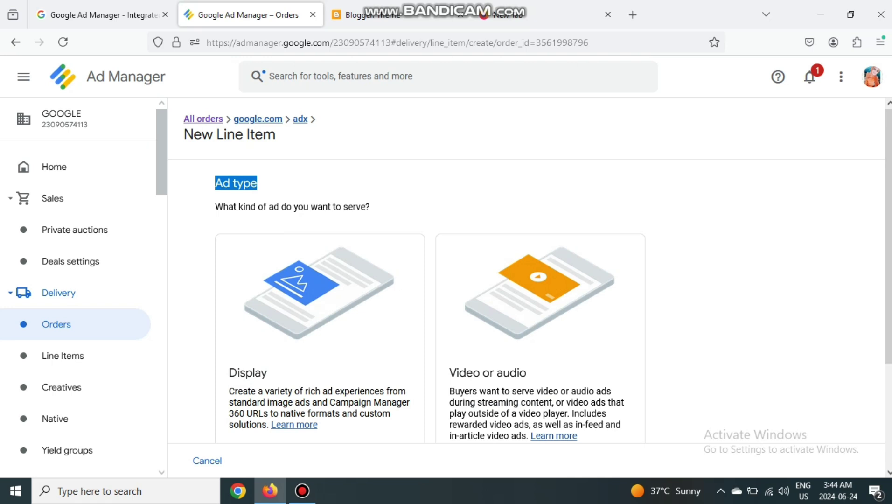
drag(229, 373, 268, 373)
drag(449, 373, 521, 373)
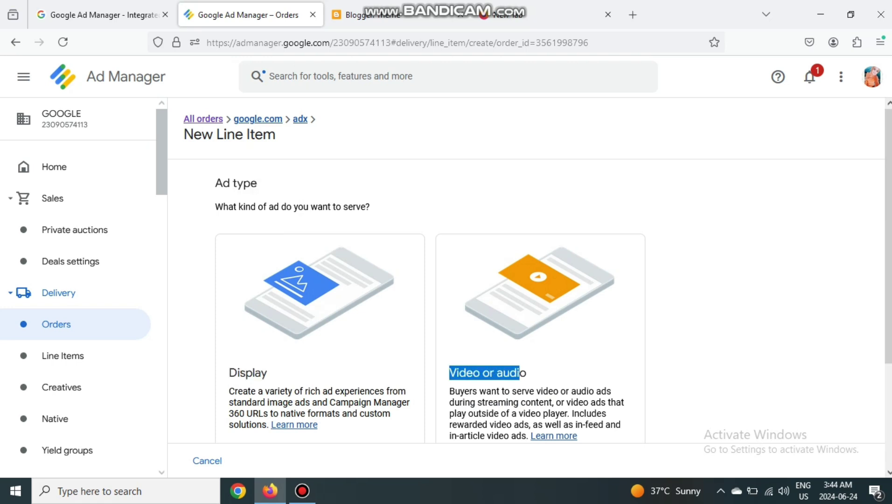
scroll(520, 373, down, 3)
click(264, 405)
scroll(401, 275, up, 2)
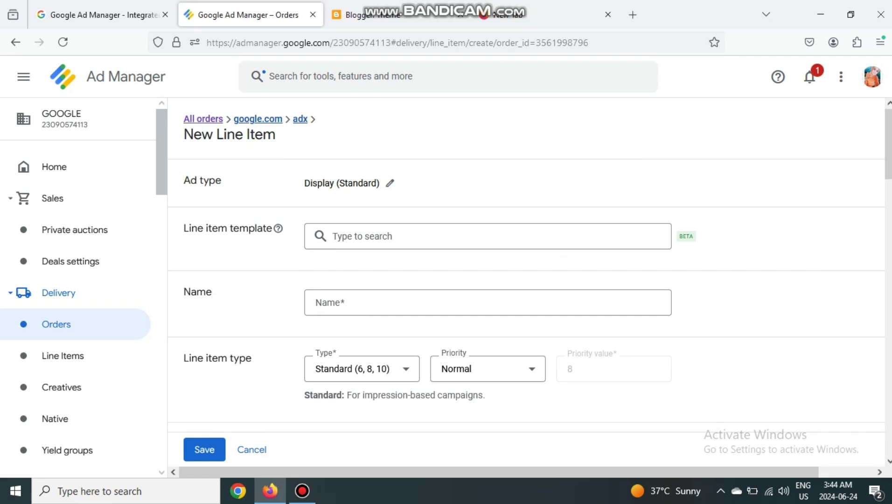
Name the line item ad1, set its type to Ad Exchange (12), and enable all requested sizes for the expected creatives
click(467, 302)
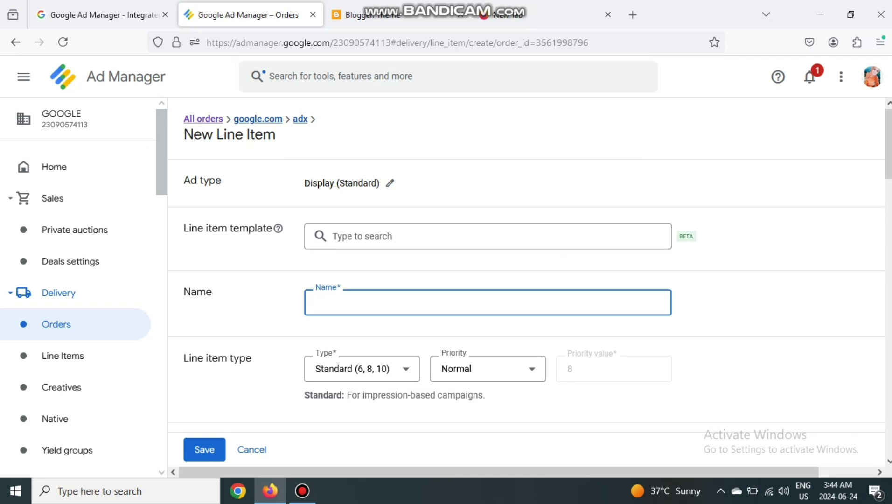
scroll(526, 298, down, 3)
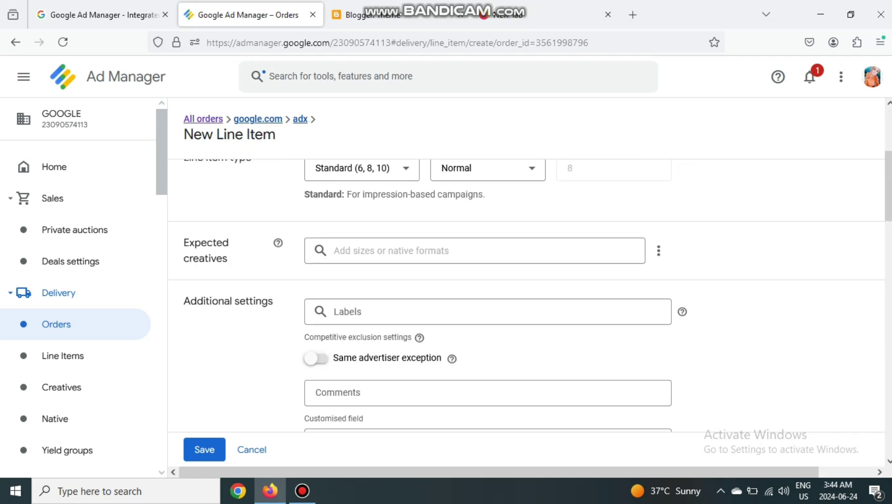
scroll(526, 299, up, 2)
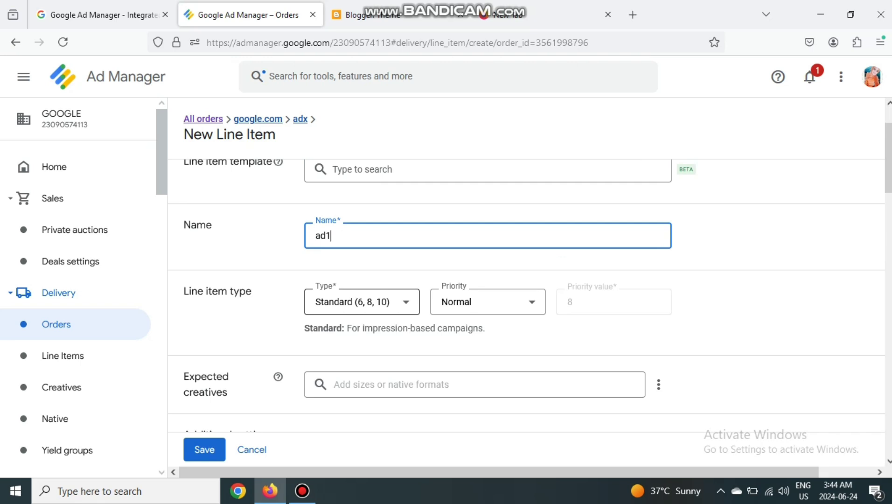
scroll(527, 299, down, 2)
click(361, 235)
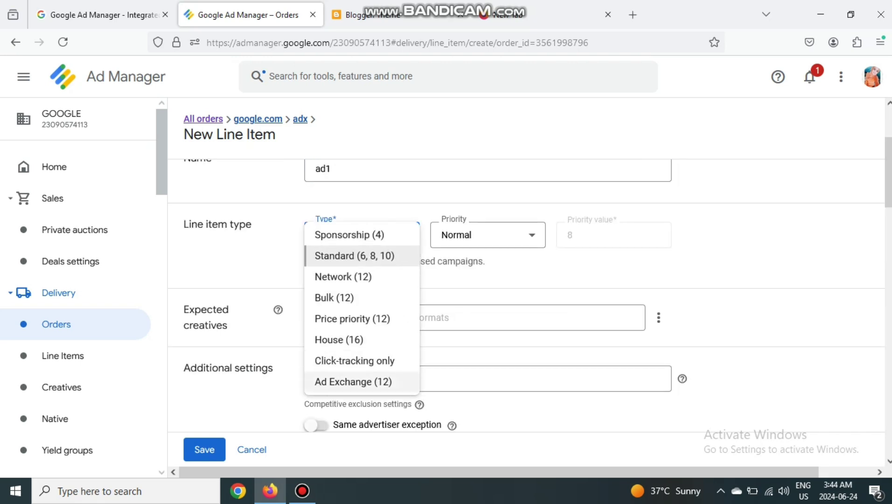
click(353, 382)
click(316, 309)
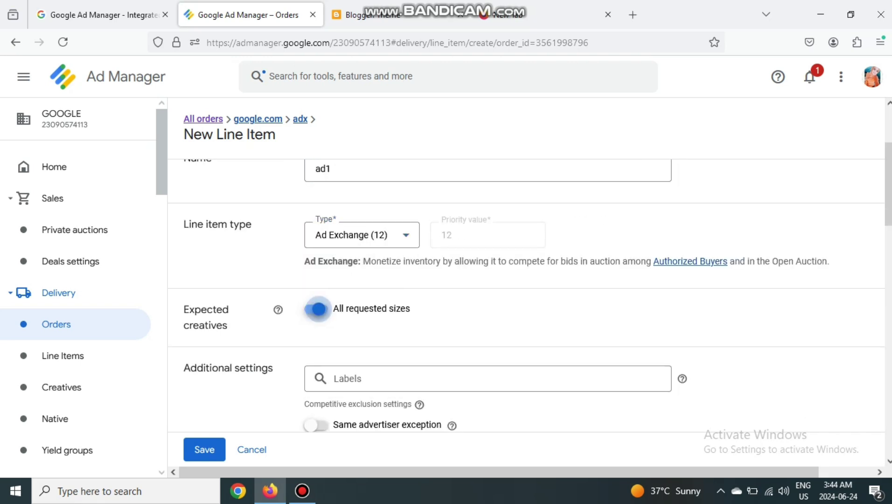
In the line item's delivery settings, set the start time to Immediately and the end time to Unlimited
scroll(527, 298, down, 9)
scroll(527, 299, down, 3)
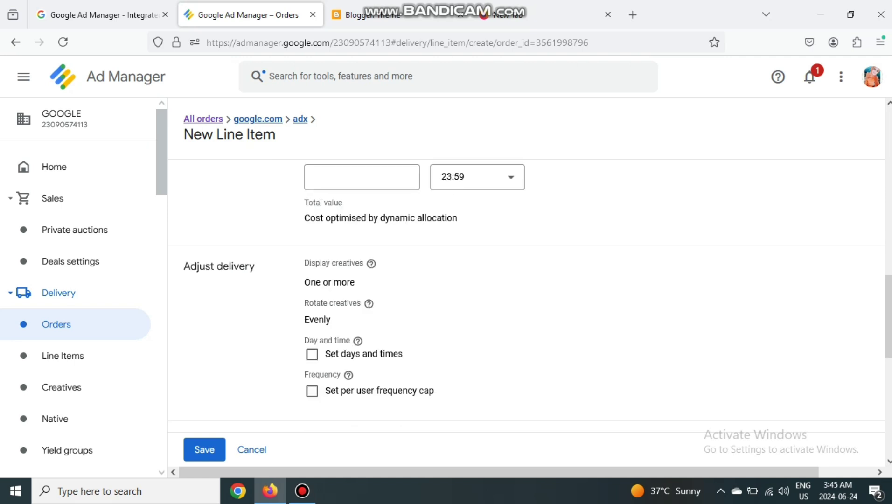
scroll(526, 299, up, 8)
scroll(527, 298, down, 5)
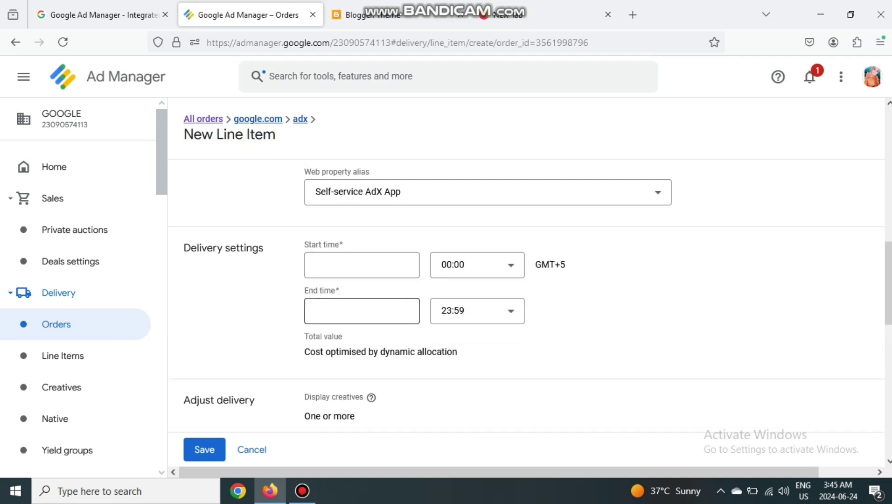
scroll(526, 299, down, 3)
scroll(527, 299, up, 2)
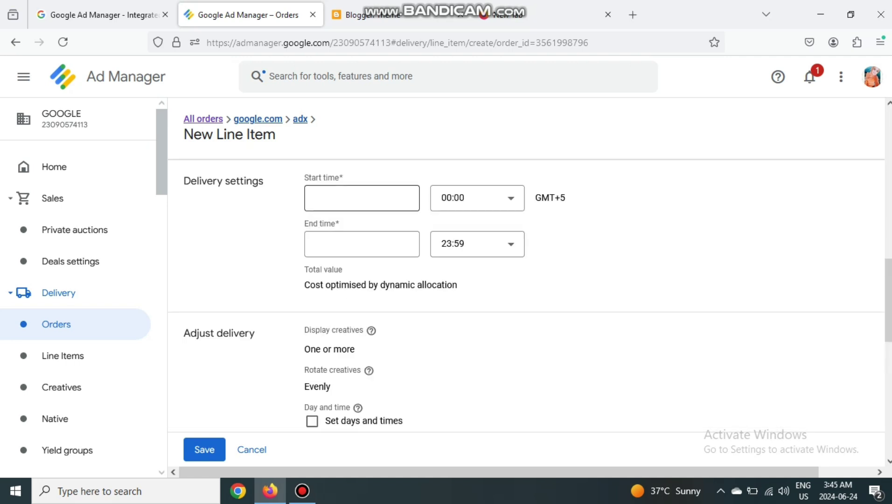
click(362, 198)
click(345, 224)
click(362, 244)
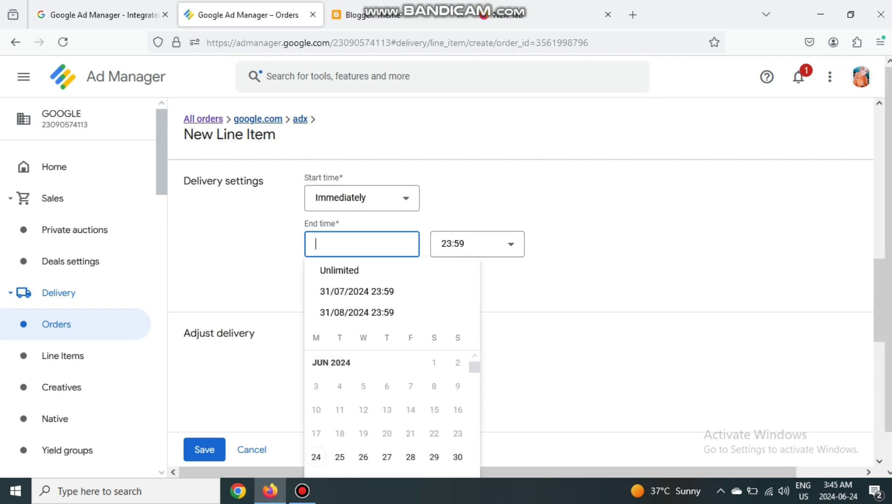
click(346, 270)
Save the line item and automatically generate a creative for it
scroll(527, 299, down, 9)
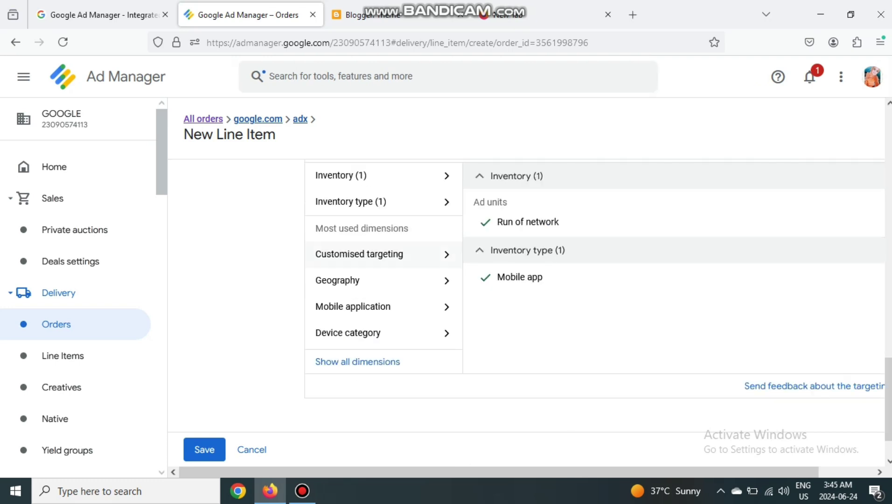
click(205, 398)
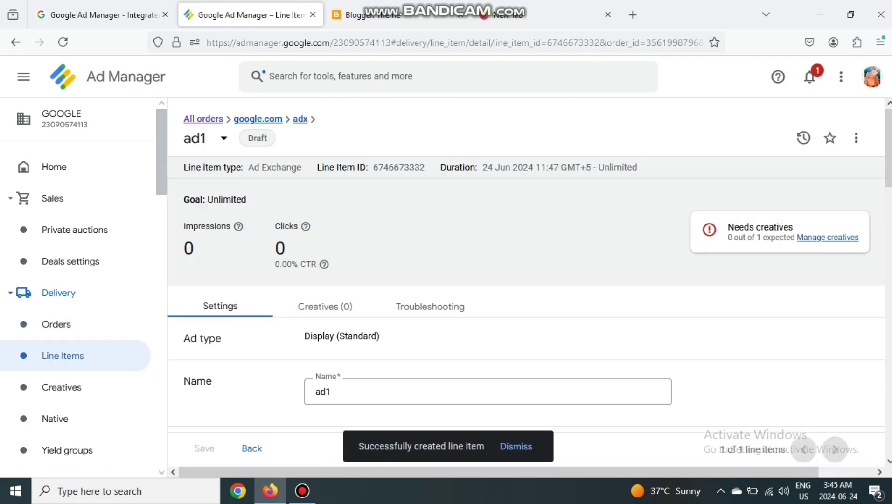
key(Return)
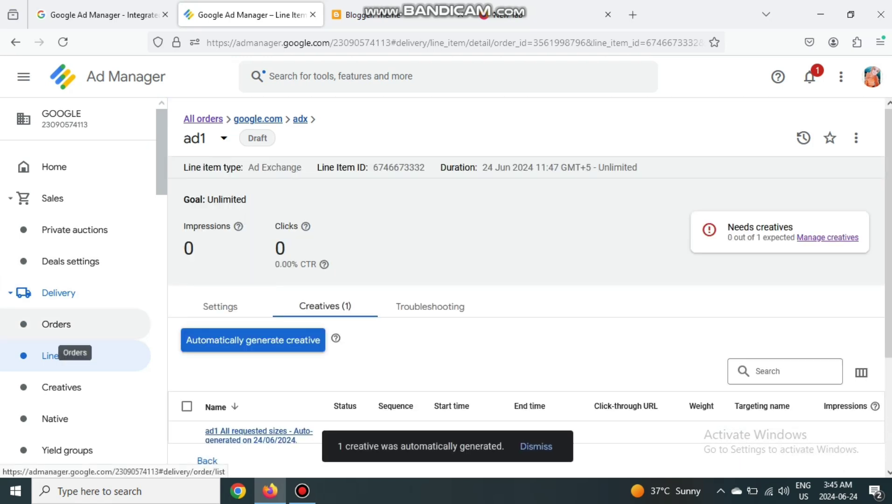
scroll(327, 306, down, 3)
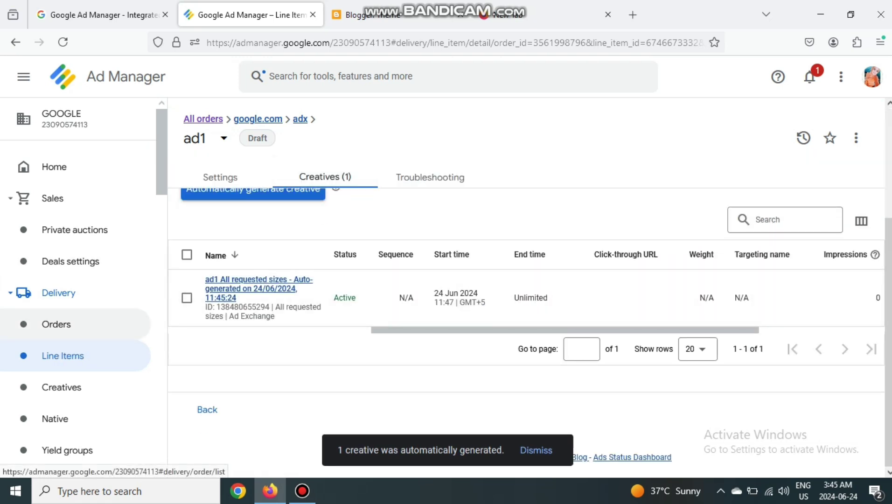
Return to the orders list, open the adx order, and approve it
click(56, 324)
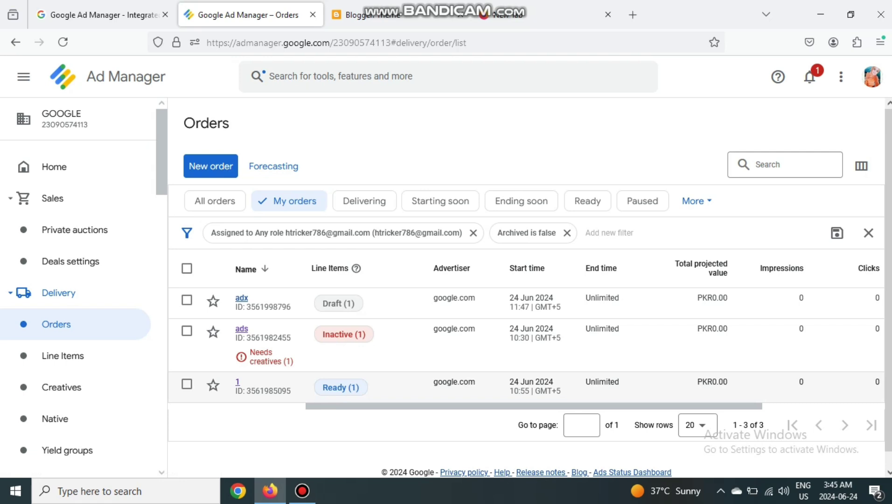
click(237, 382)
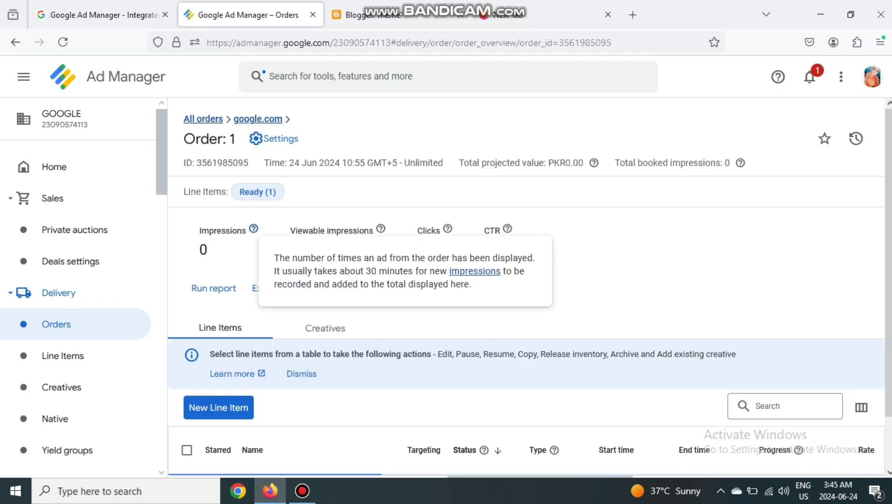
click(15, 42)
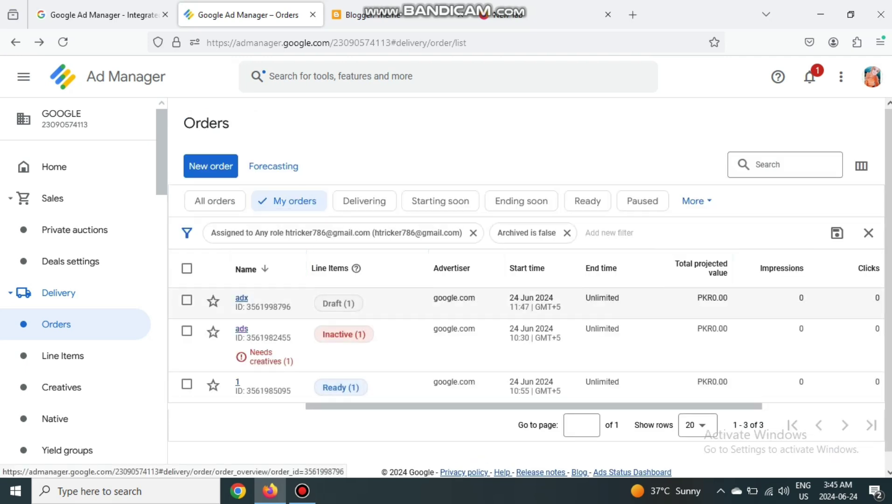
click(242, 298)
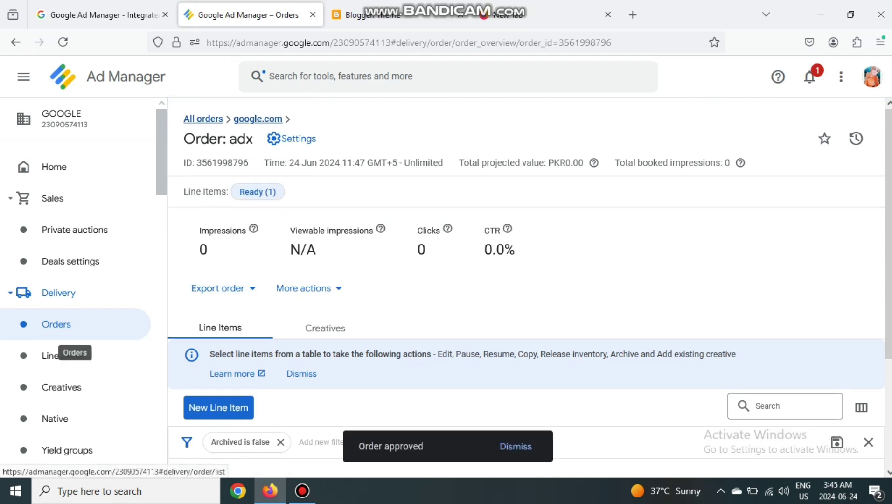
Go to the inventory's ad units, start a new ad unit, and name it ad1
scroll(75, 336, down, 3)
scroll(75, 340, down, 8)
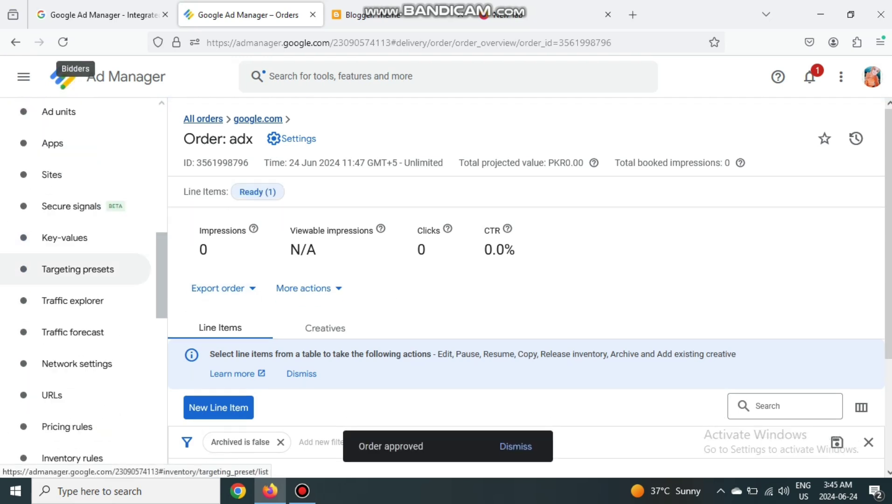
scroll(75, 280, down, 5)
scroll(75, 280, up, 5)
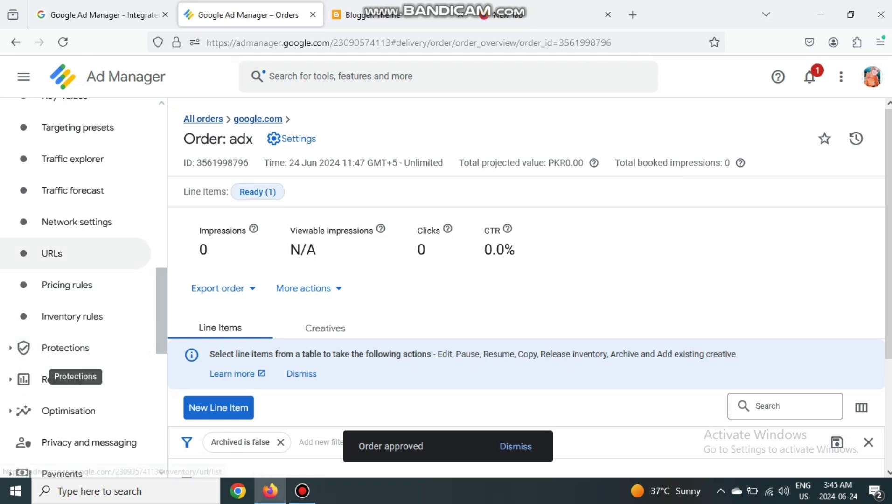
scroll(74, 276, up, 8)
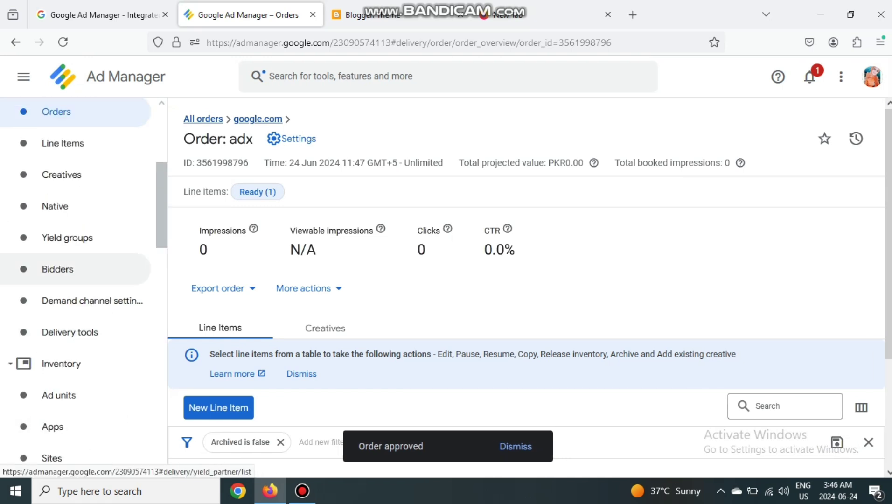
scroll(75, 280, down, 5)
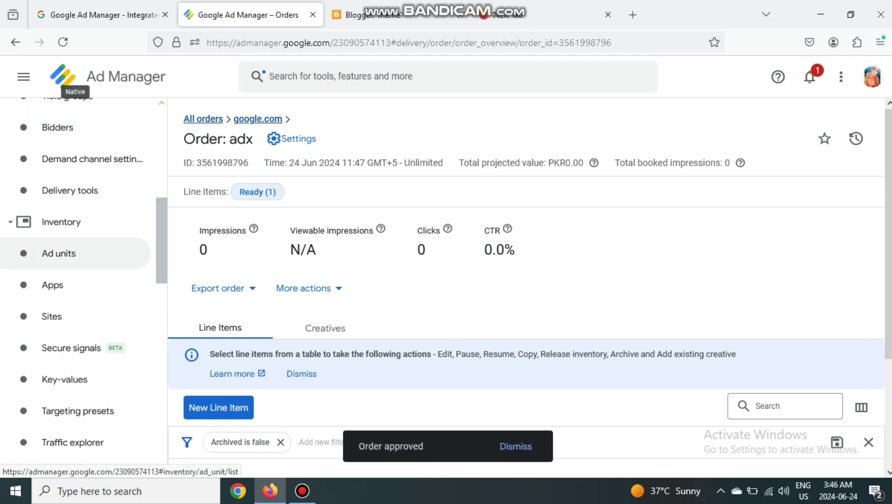
click(59, 255)
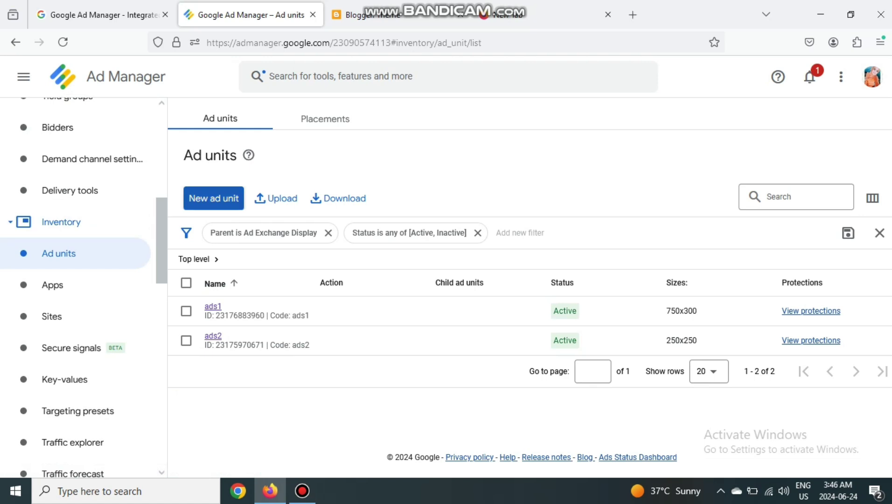
click(216, 199)
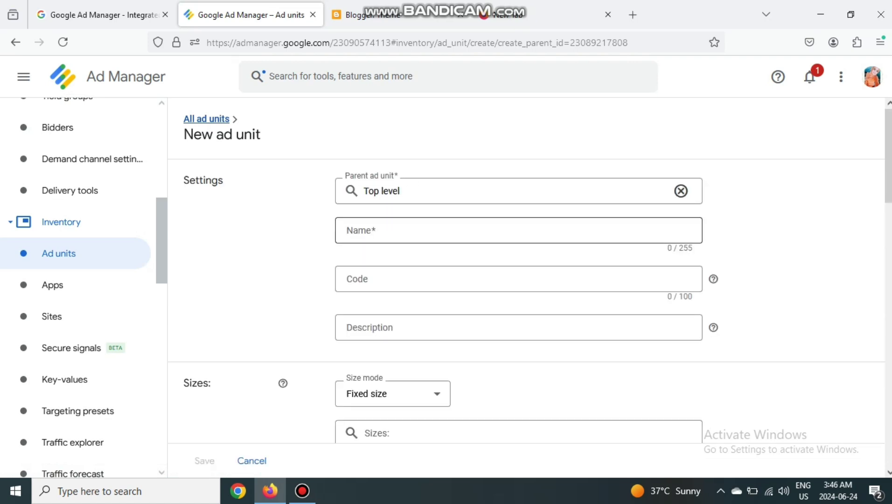
click(518, 230)
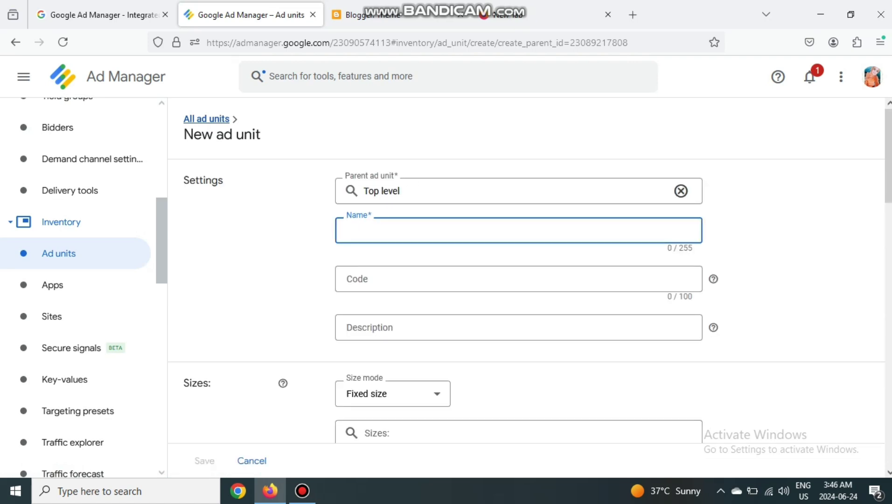
text(ad1)
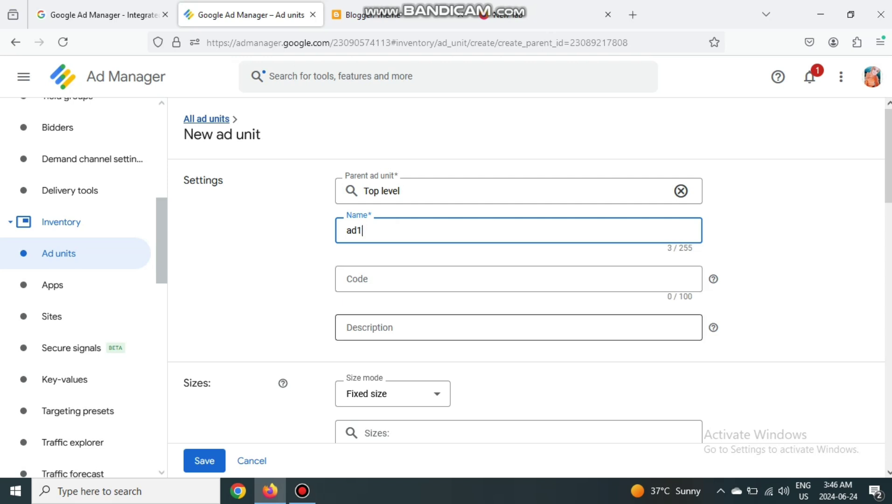
Give the ad unit the fixed size 750x300 and save it
scroll(518, 329, down, 1)
scroll(527, 271, down, 3)
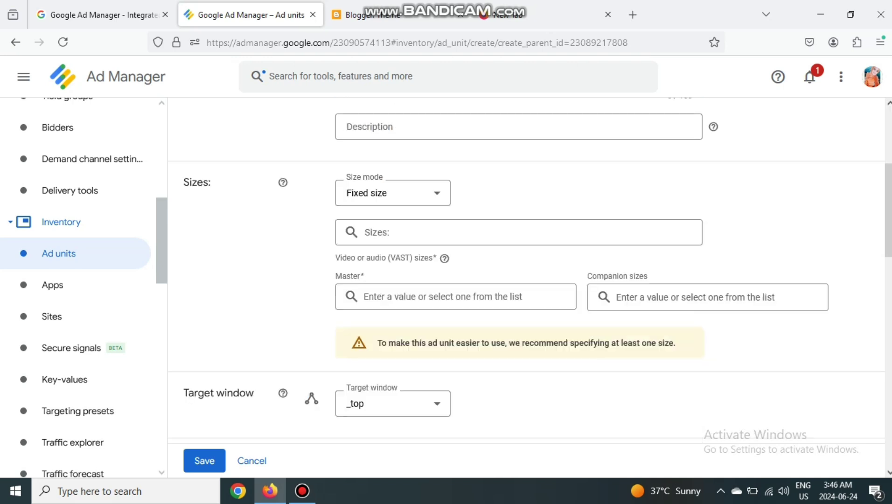
click(519, 232)
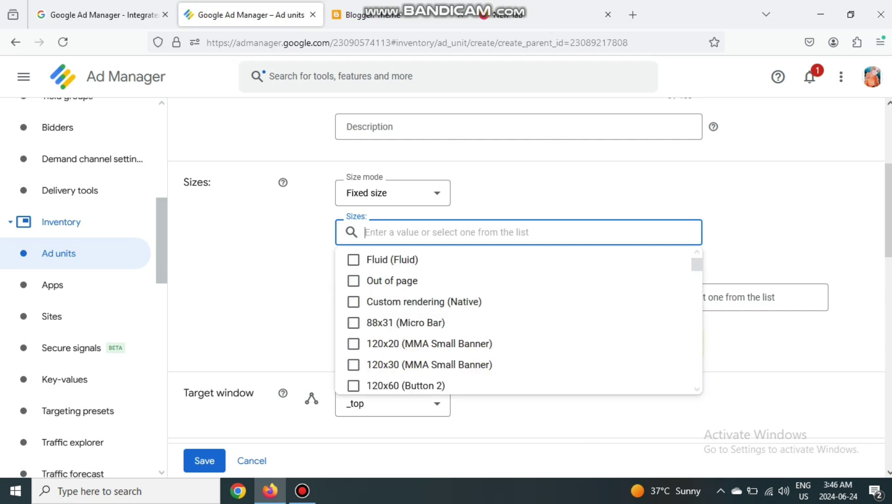
text(750)
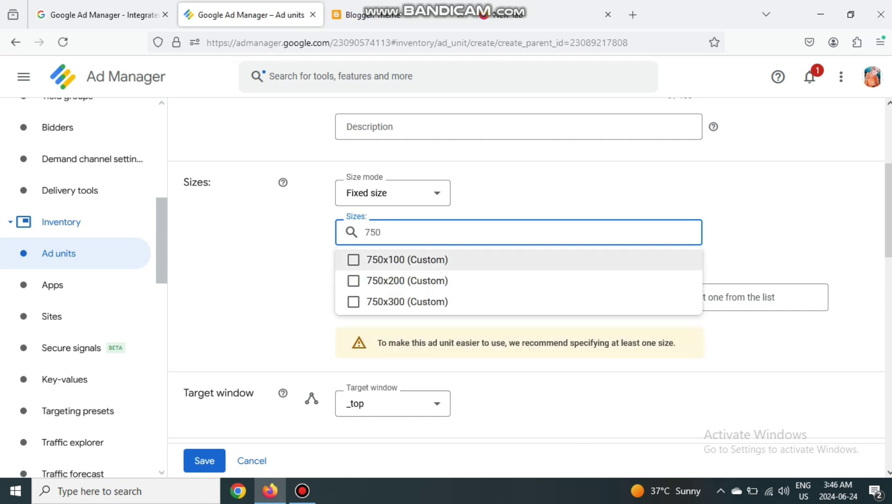
click(408, 301)
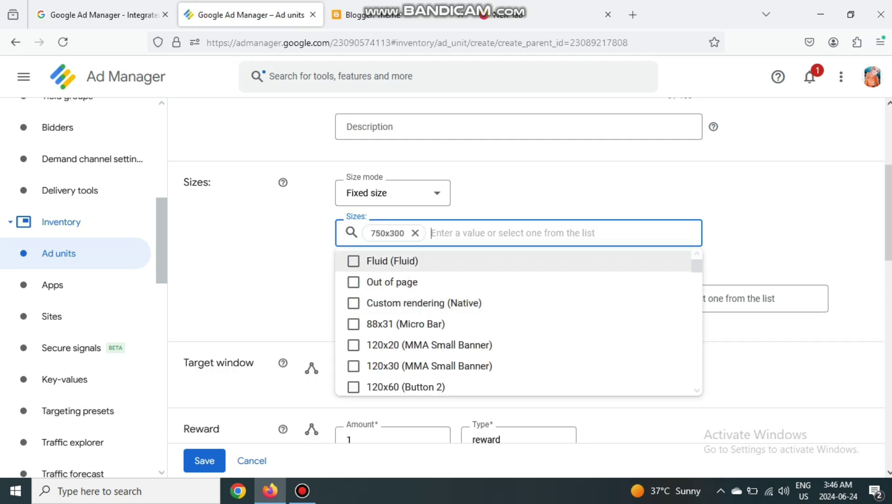
scroll(527, 280, down, 10)
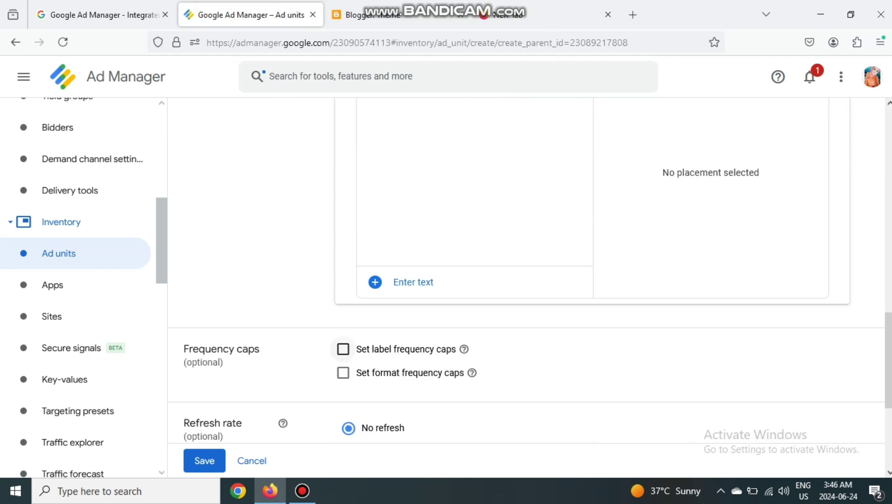
click(204, 409)
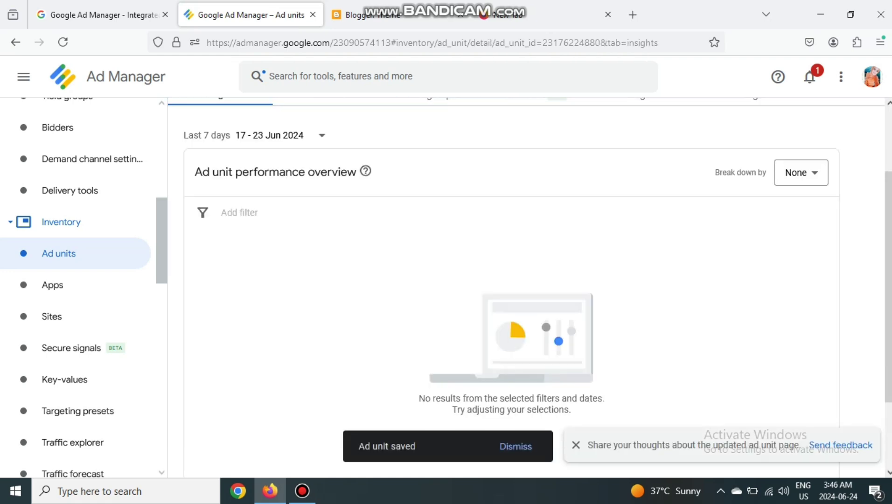
Generate the Google Publisher Tag code for the ad1 ad unit, keeping the default tag options
scroll(526, 286, down, 2)
scroll(527, 287, up, 4)
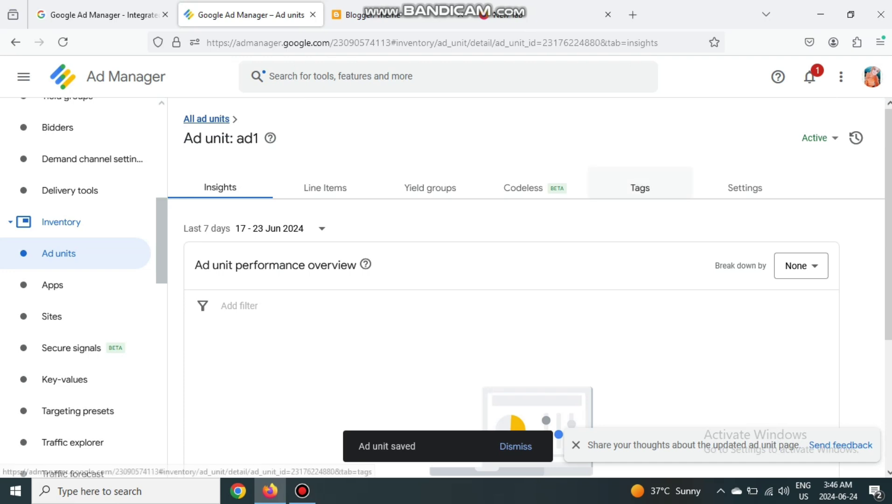
click(640, 188)
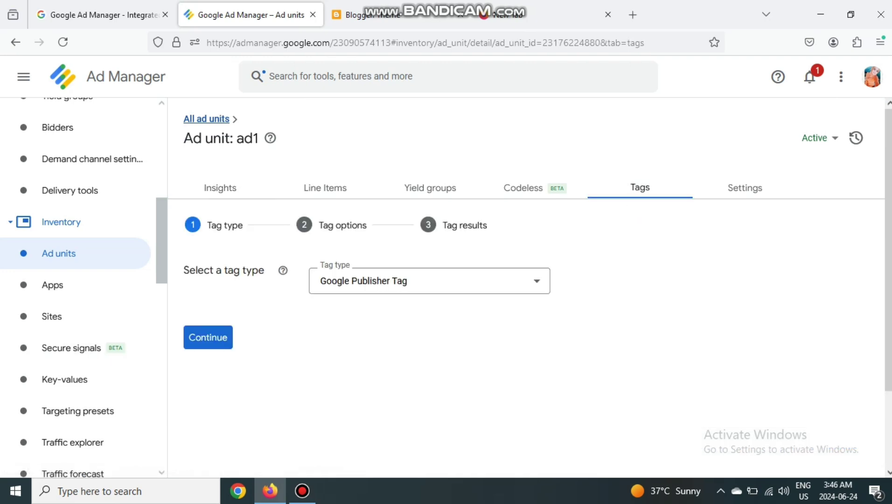
click(208, 337)
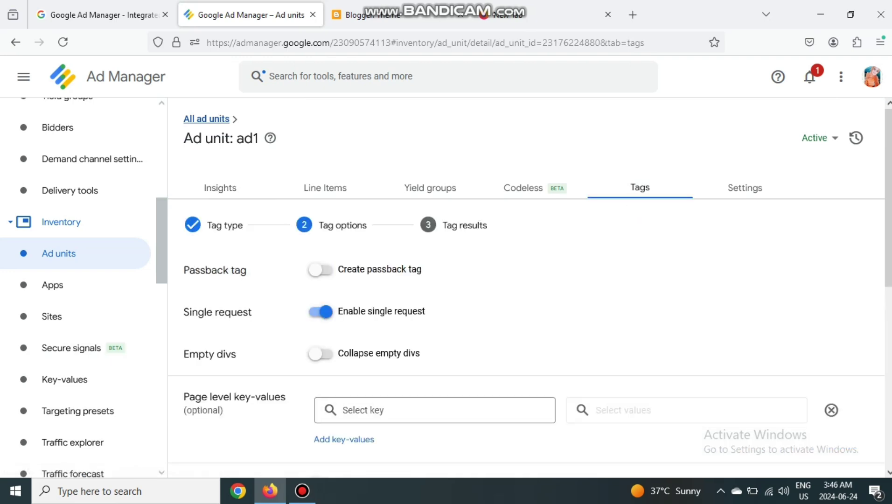
scroll(527, 280, down, 6)
click(255, 370)
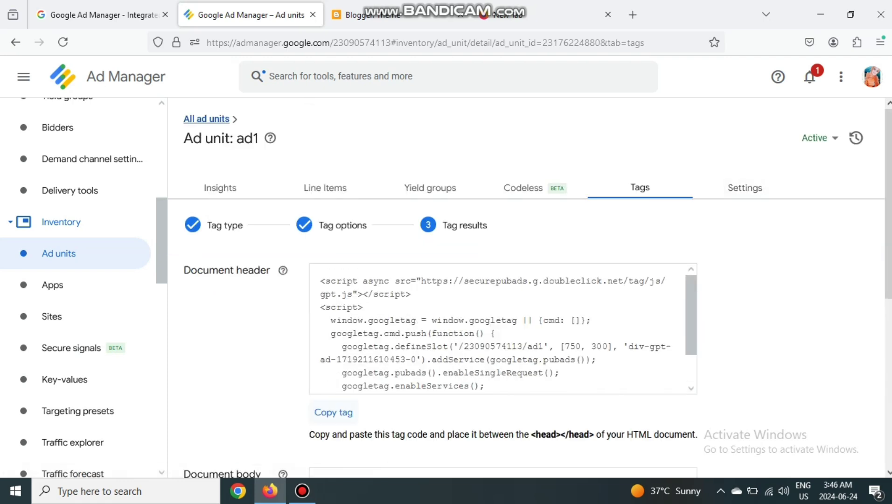
Copy the ad1 document header tag and open the HOW TO EARN MONEY WITH ADSENSE post in Blogger's HTML view
click(333, 413)
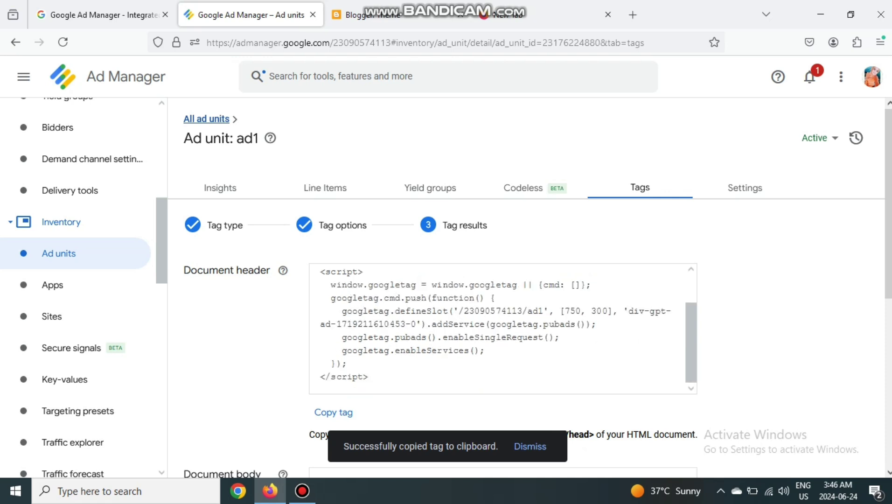
scroll(503, 329, up, 2)
click(366, 14)
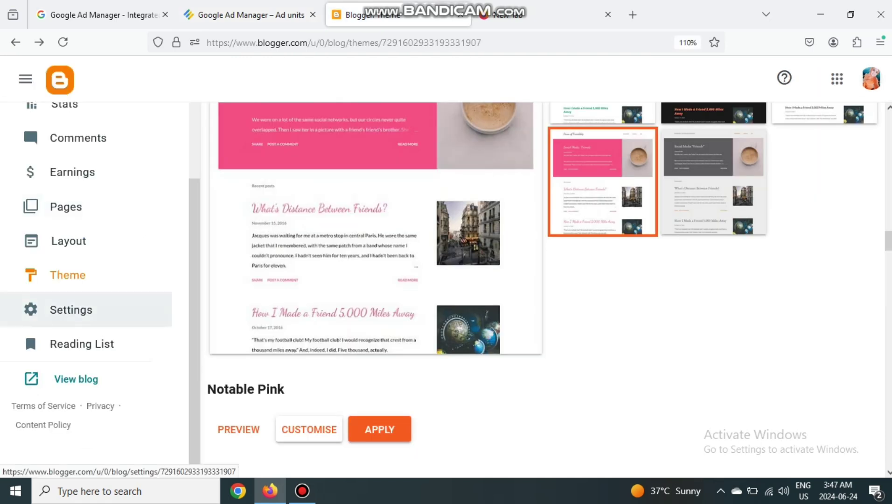
scroll(84, 229, up, 3)
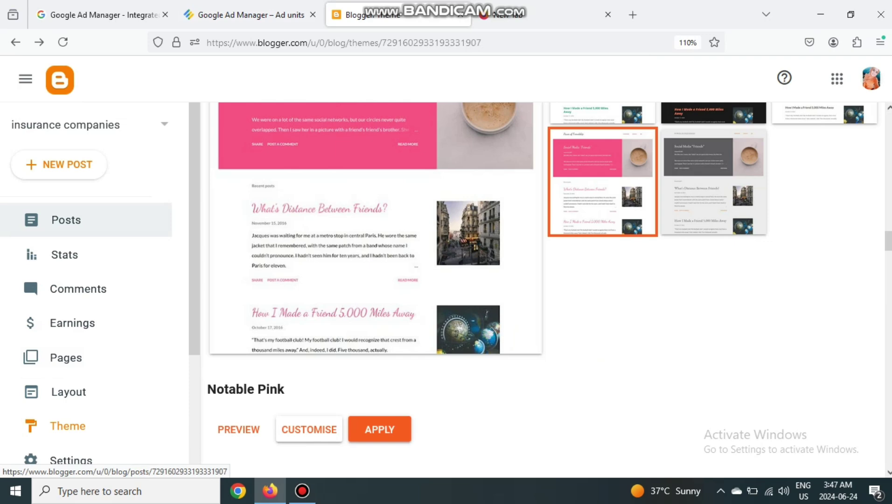
click(66, 220)
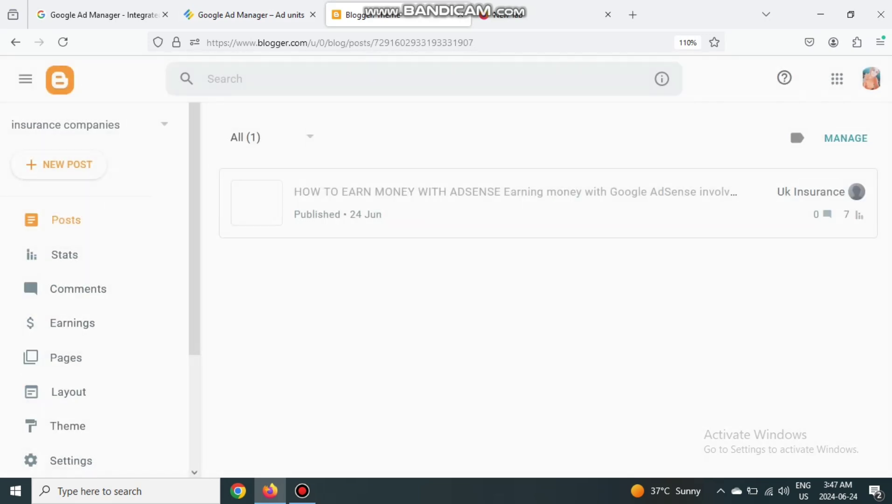
click(420, 193)
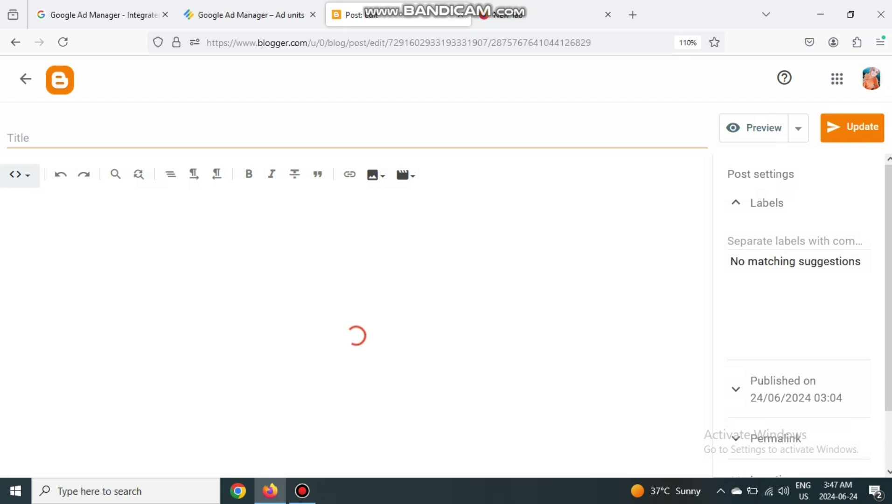
click(19, 174)
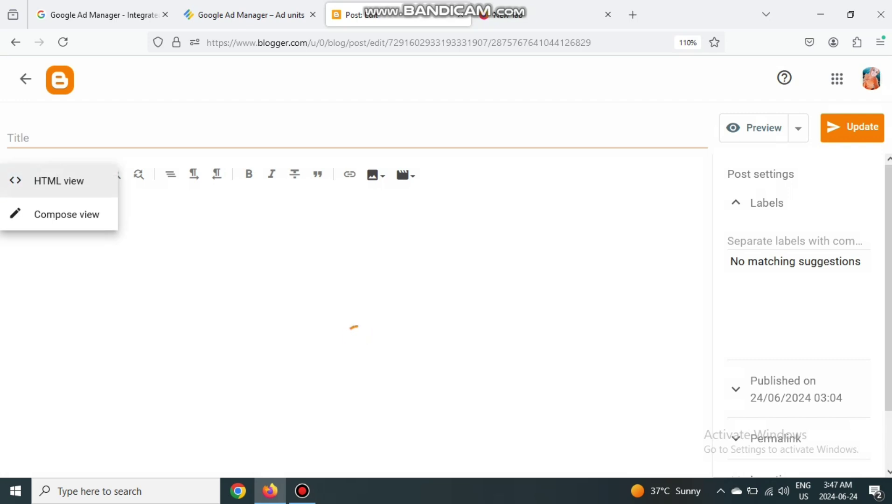
click(59, 181)
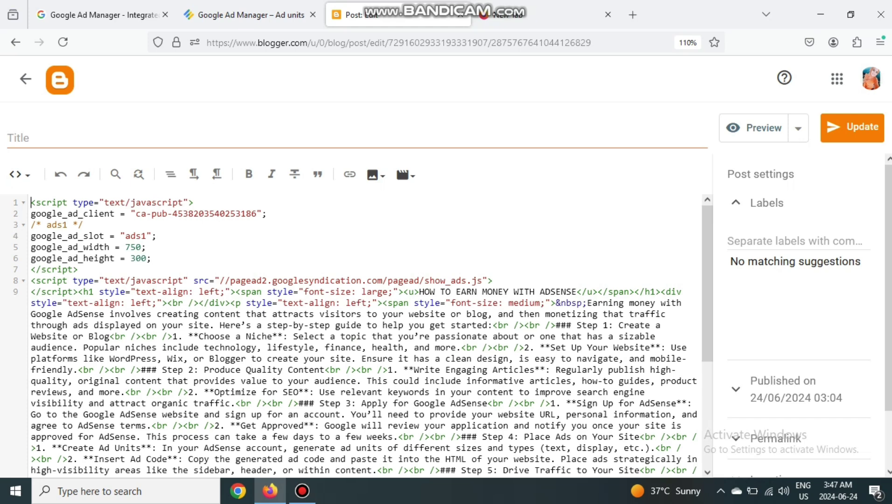
Return to Ad Manager and check the Display product's status in the linked accounts' incoming Ad Exchange links
scroll(364, 336, down, 4)
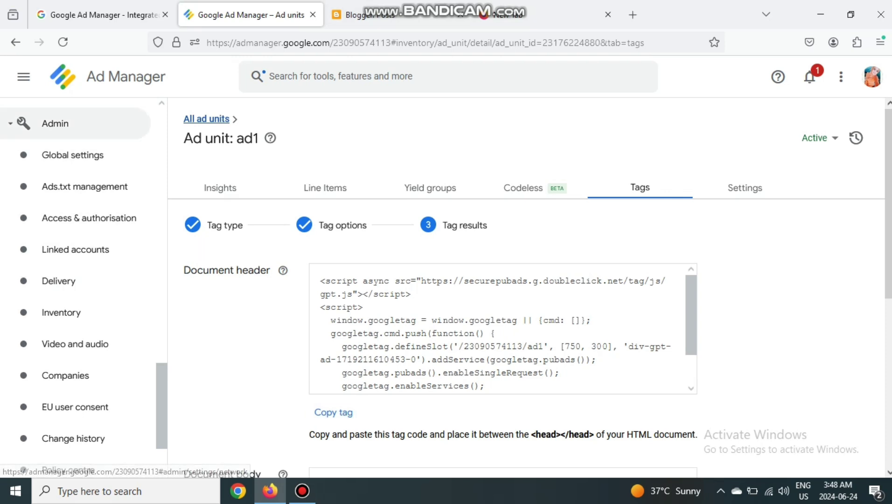
scroll(84, 186, up, 5)
scroll(84, 280, down, 5)
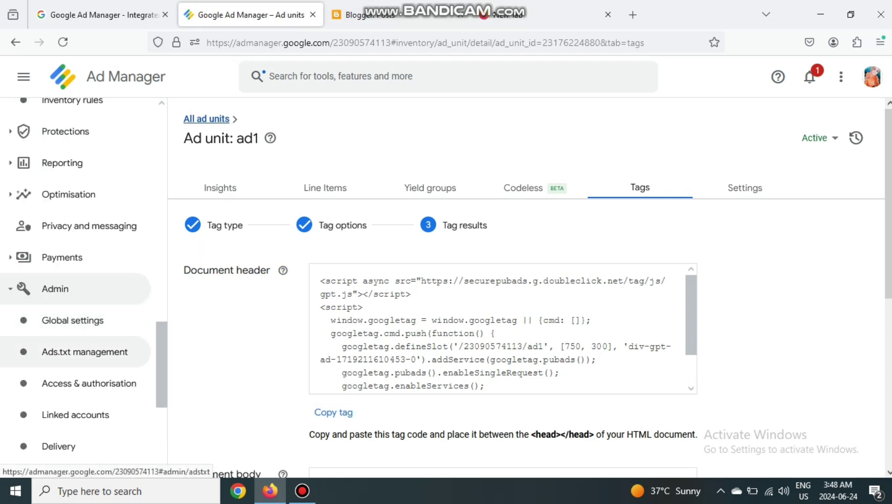
click(75, 273)
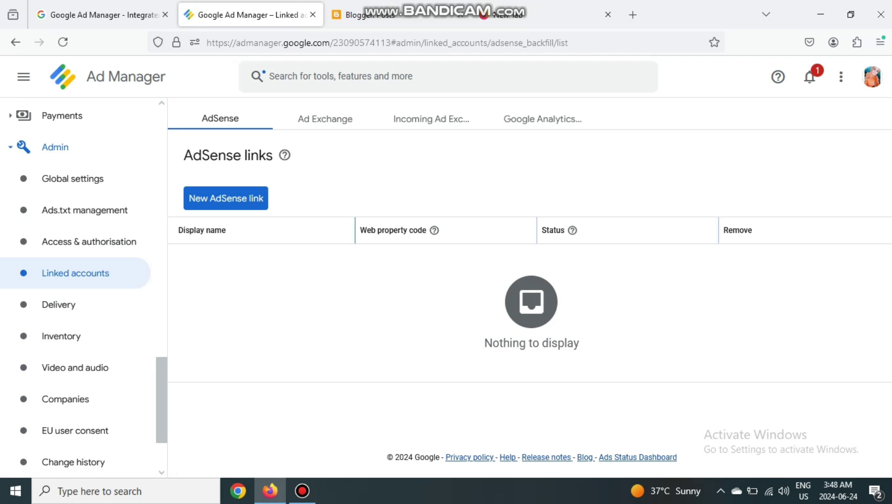
click(432, 119)
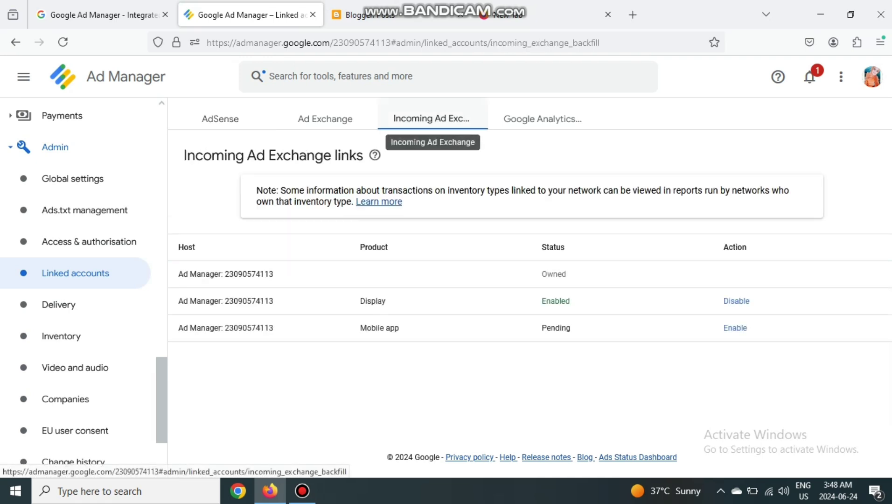
drag(541, 301, 570, 302)
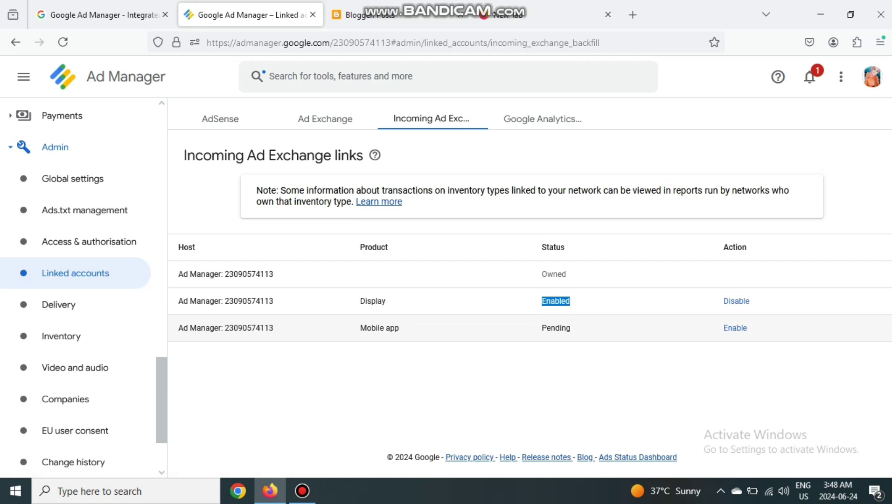
drag(361, 301, 367, 301)
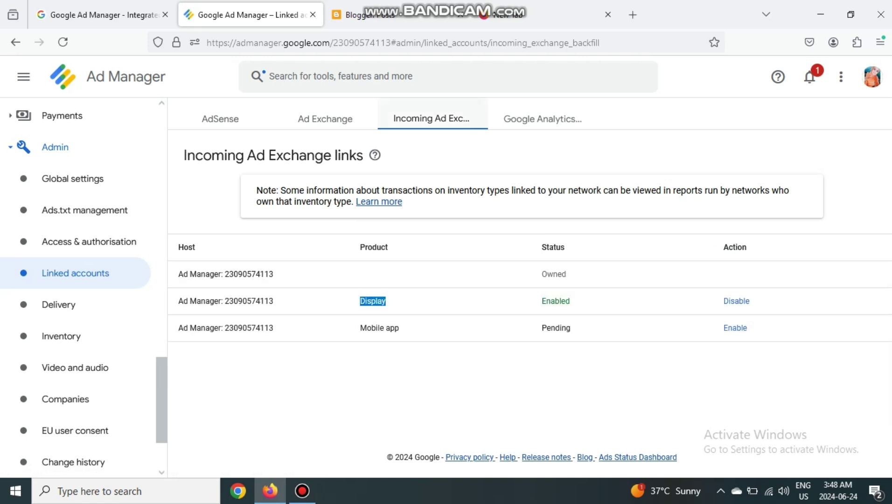
Switch to Blogger, open the live blog, and copy its web address before closing it
click(394, 14)
scroll(70, 254, down, 3)
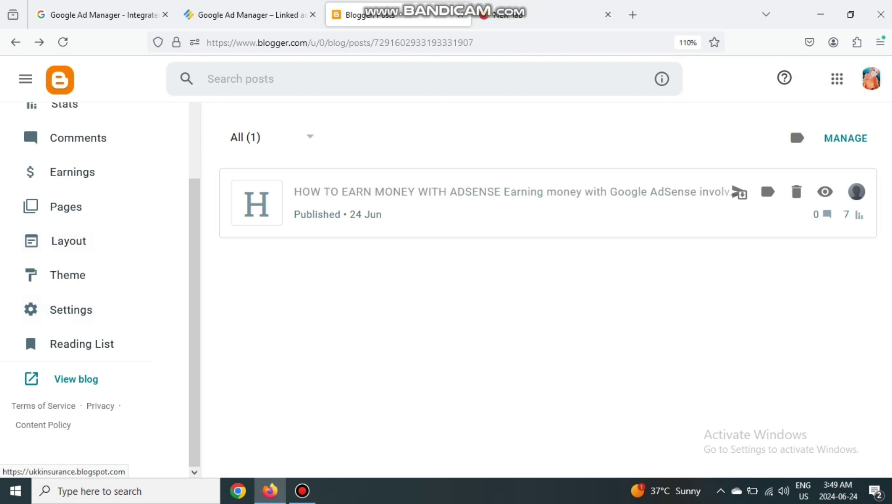
click(76, 379)
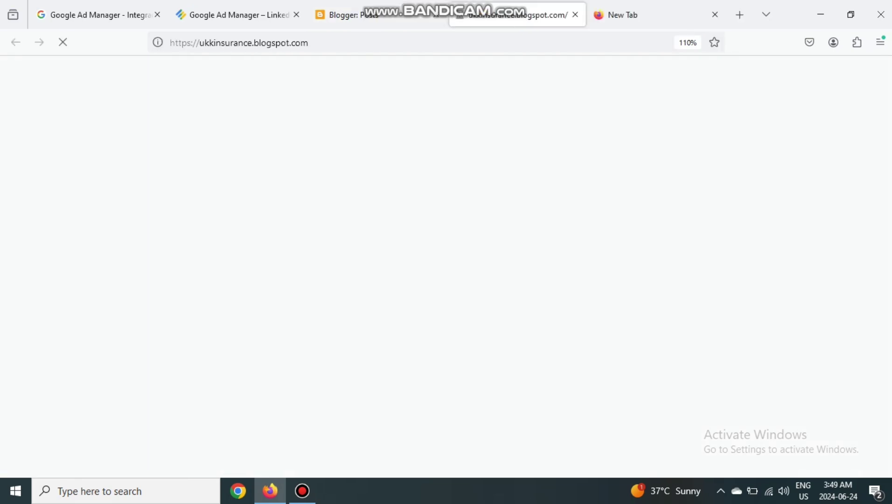
key(ctrl+l)
right_click(288, 44)
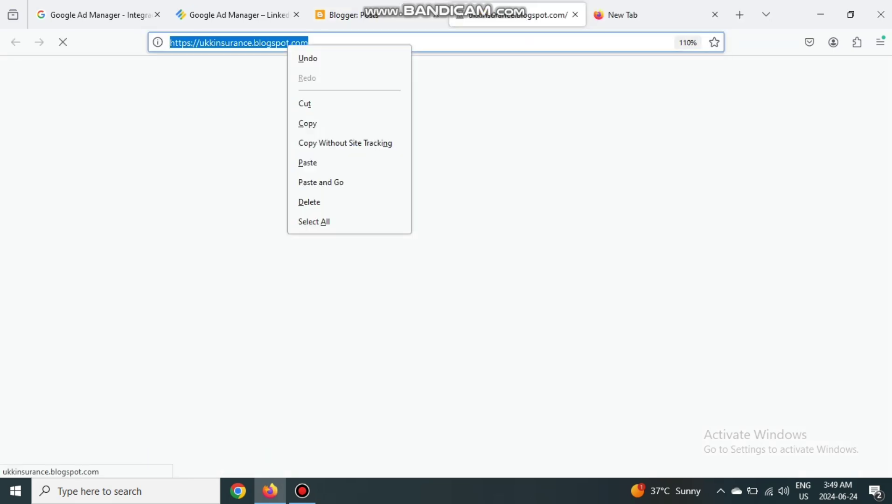
click(308, 122)
key(ctrl+w)
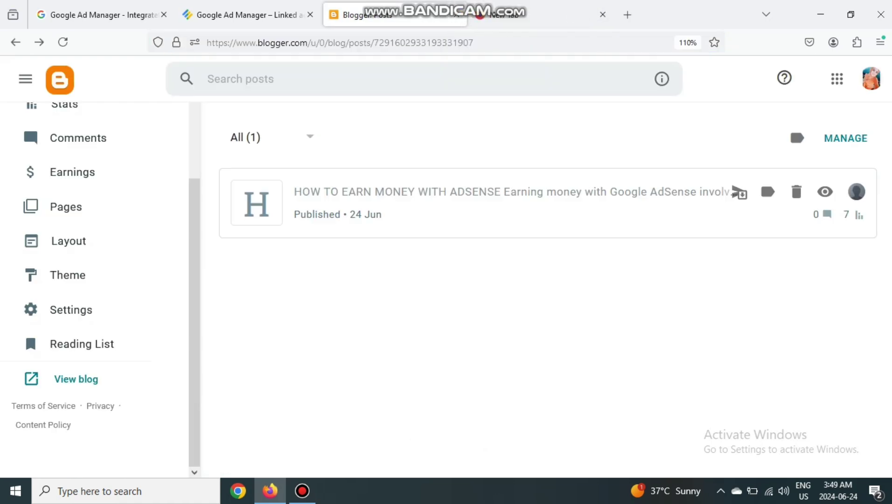
Switch to Chrome, load the copied blog address, and open the full post from June 23, 2024
click(821, 14)
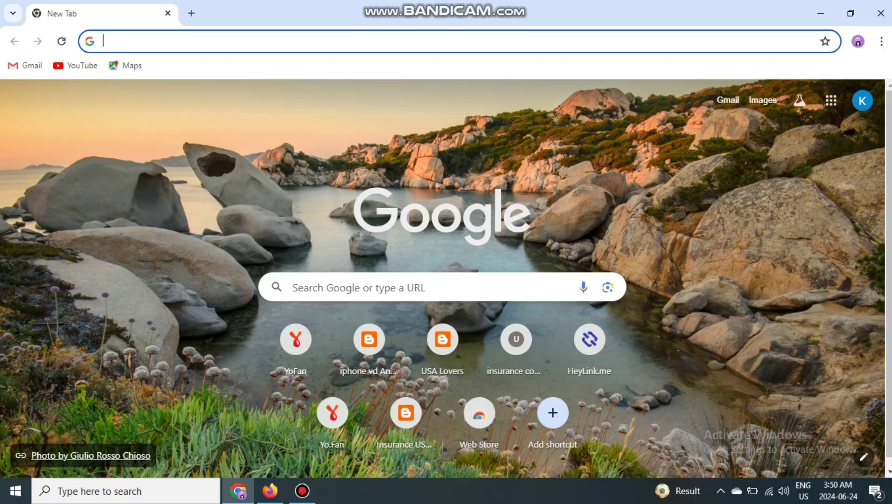
right_click(313, 38)
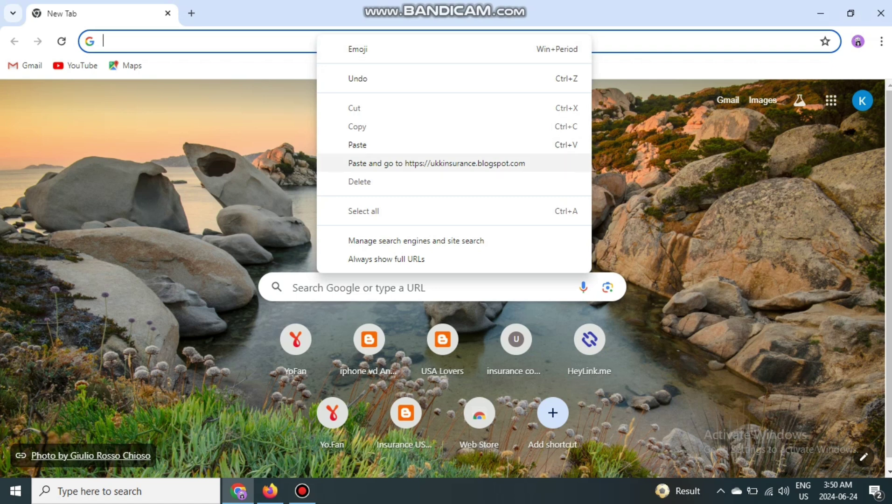
click(337, 143)
key(Return)
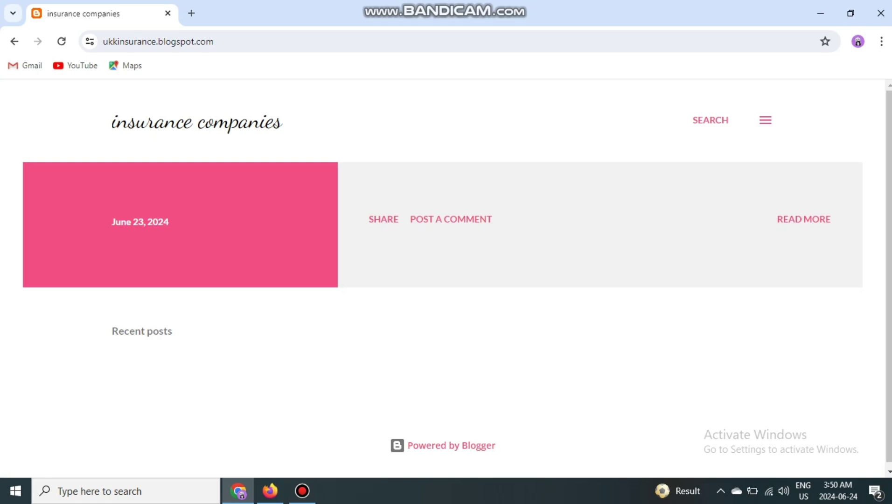
click(808, 220)
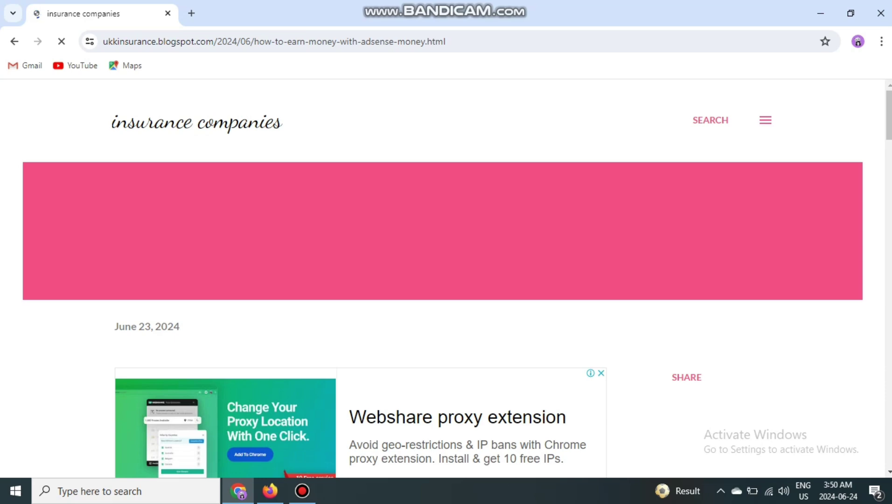
Examine the published post from its beginning down to the page footer for displayed ads
scroll(446, 280, down, 3)
scroll(446, 280, down, 4)
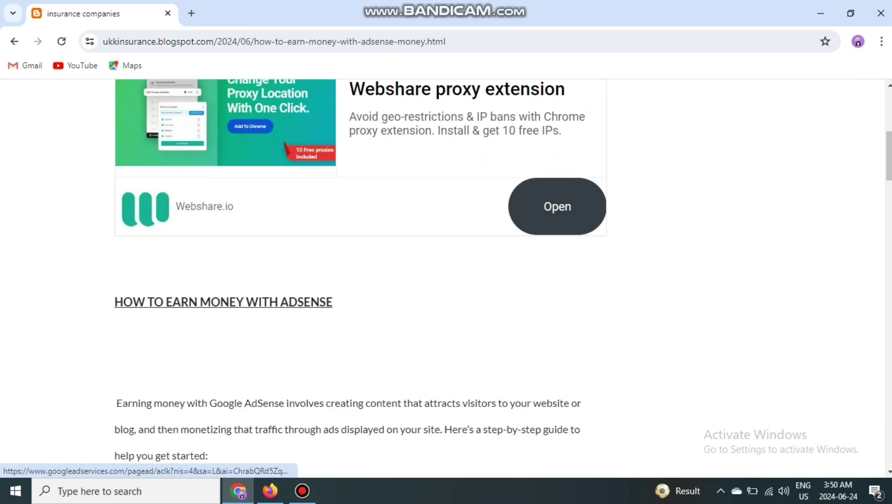
scroll(446, 281, down, 20)
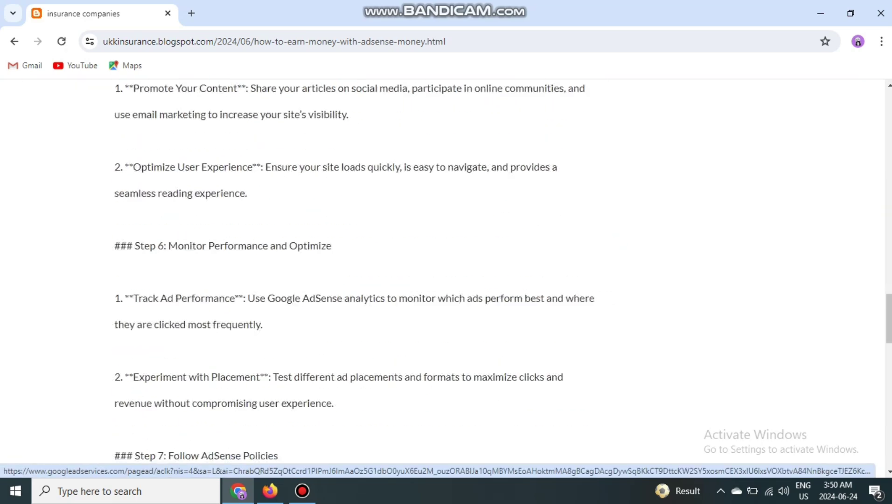
scroll(446, 280, down, 15)
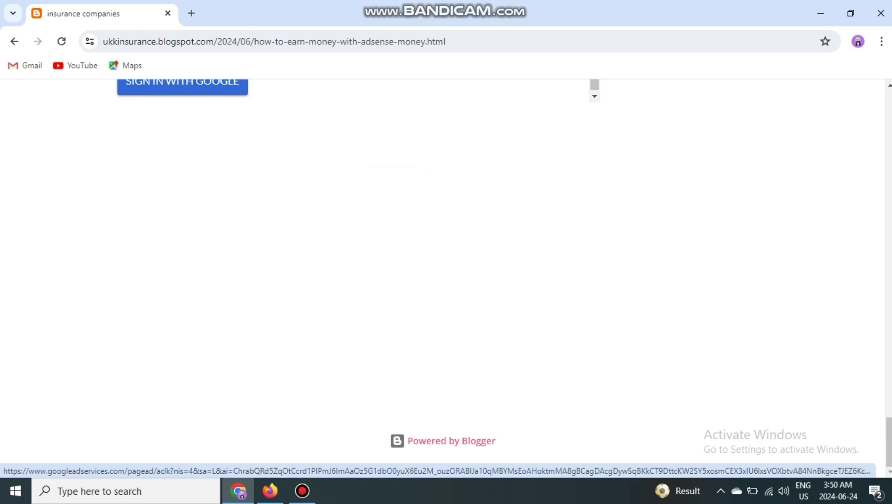
scroll(446, 280, up, 20)
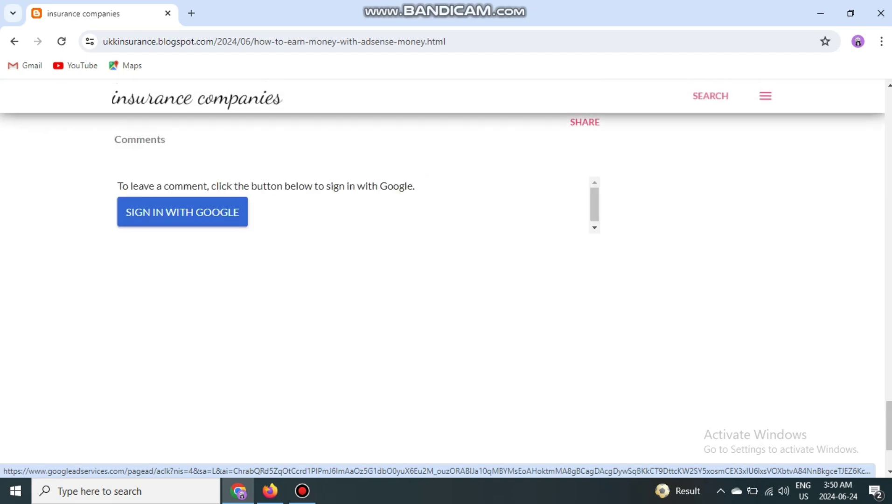
scroll(446, 280, up, 10)
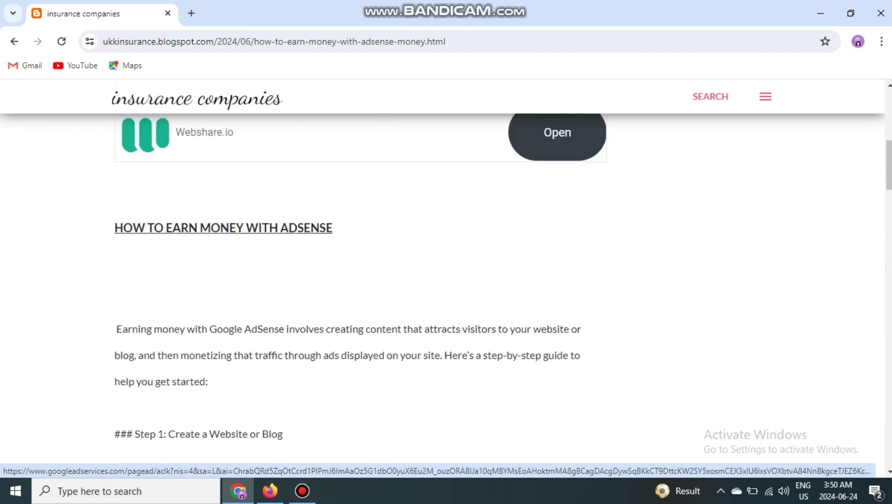
scroll(446, 280, down, 15)
scroll(447, 280, down, 10)
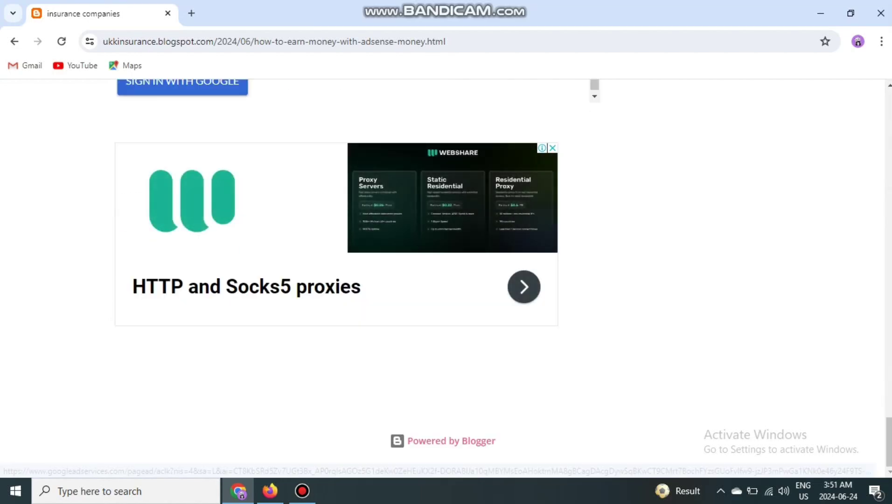
Dismiss the ad below the comments to check its provider label, and look back up through the post
click(552, 148)
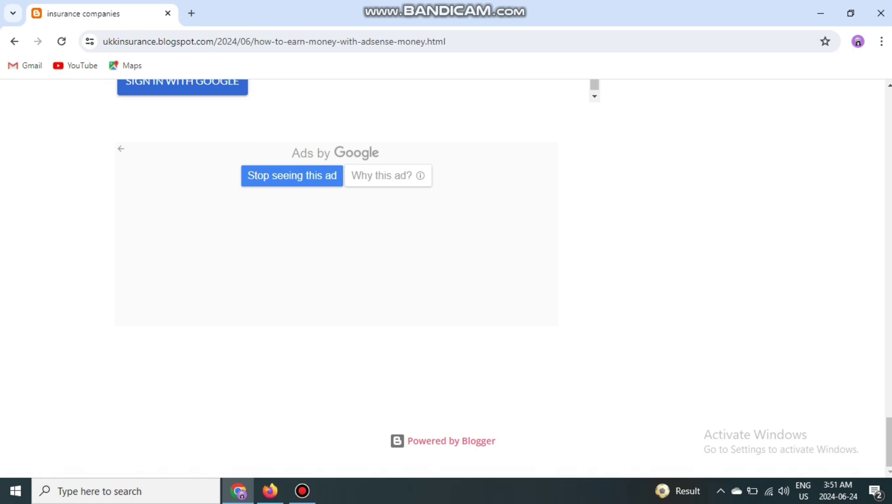
drag(292, 153, 380, 153)
scroll(381, 153, up, 10)
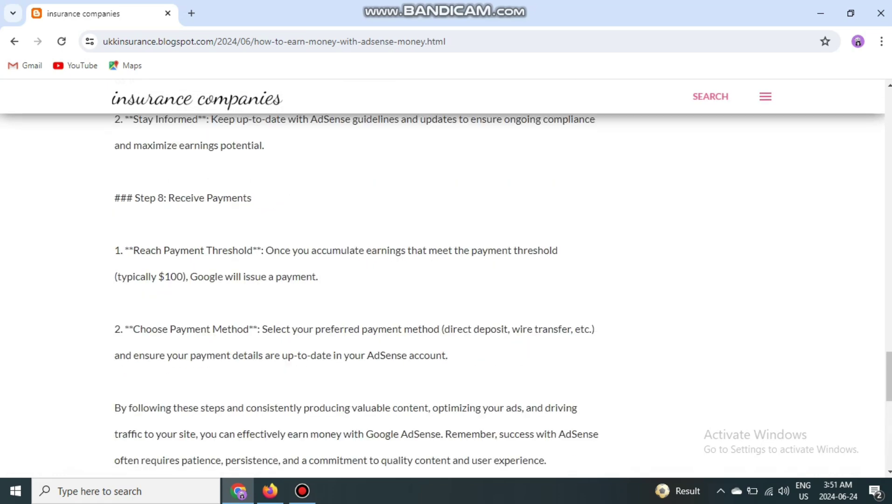
scroll(380, 153, up, 20)
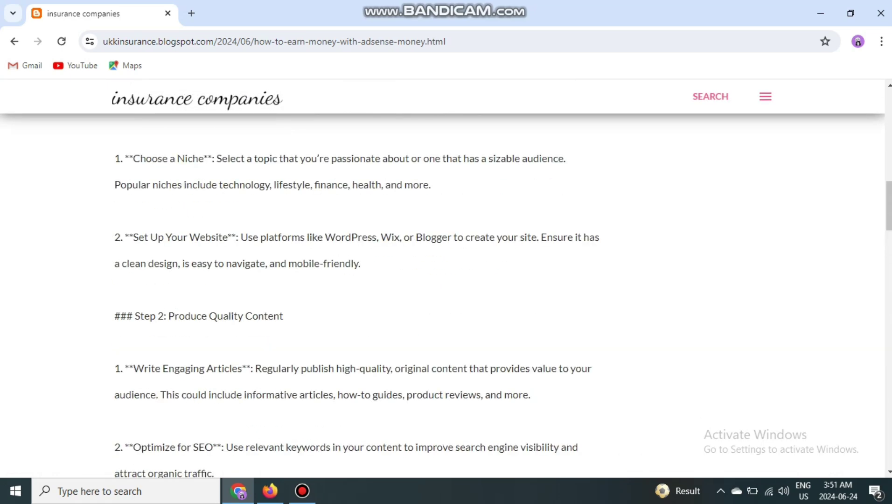